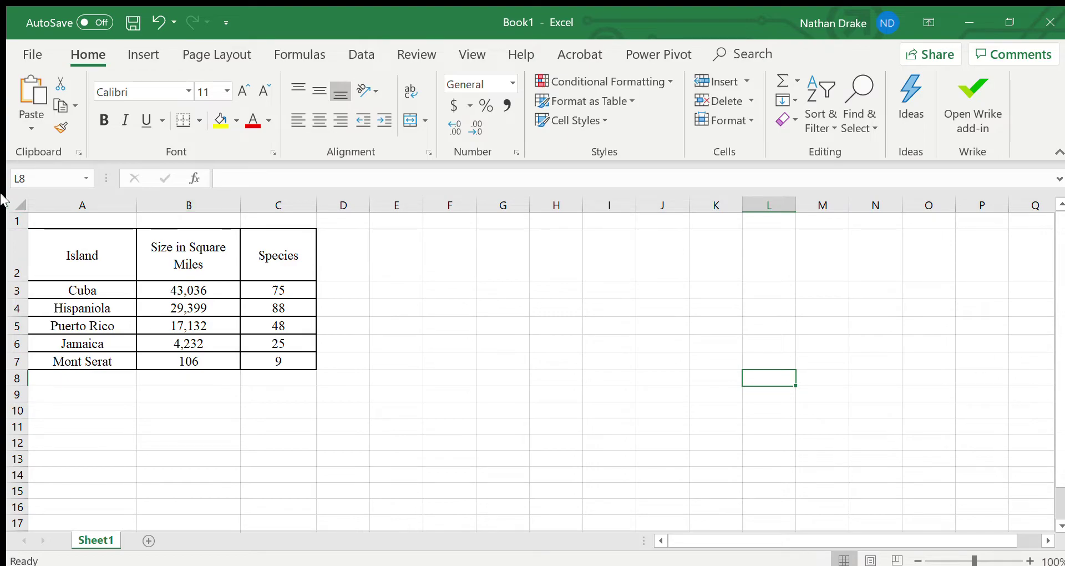
- Step through the island names, size values and species counts in the table
click(84, 258)
key(Down)
key(Down)
key(Down)
key(Down)
key(Down)
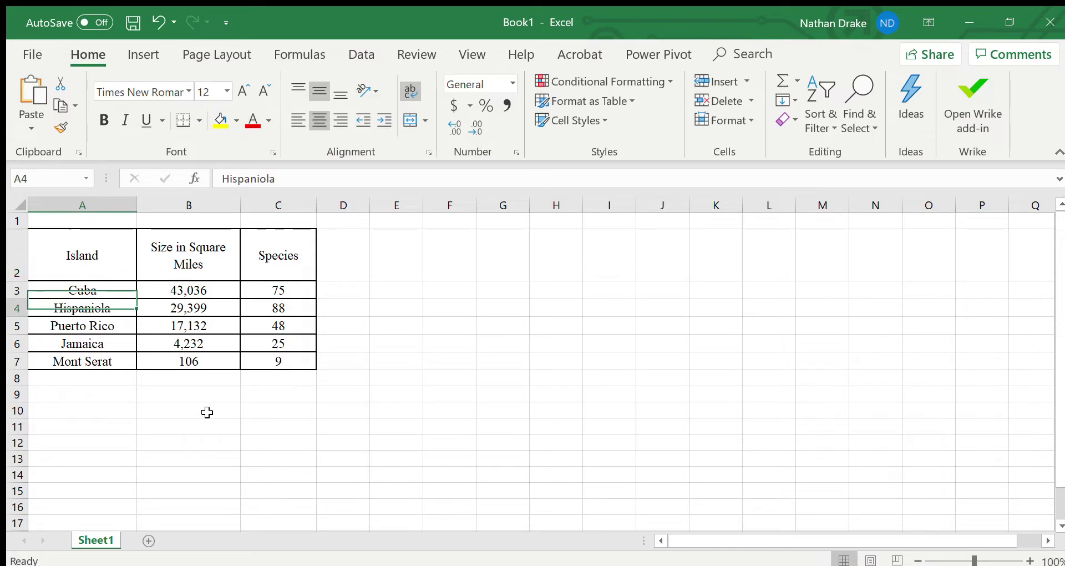
key(Up)
key(Up)
key(Up)
key(Up)
key(Up)
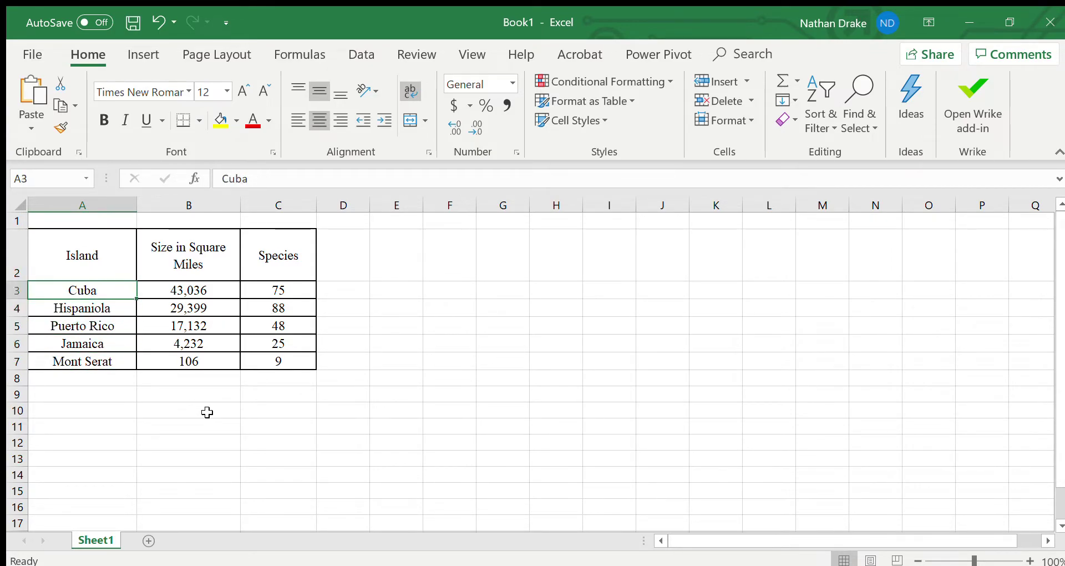
key(Right)
key(Down)
key(Down)
key(Down)
key(Down)
key(Down)
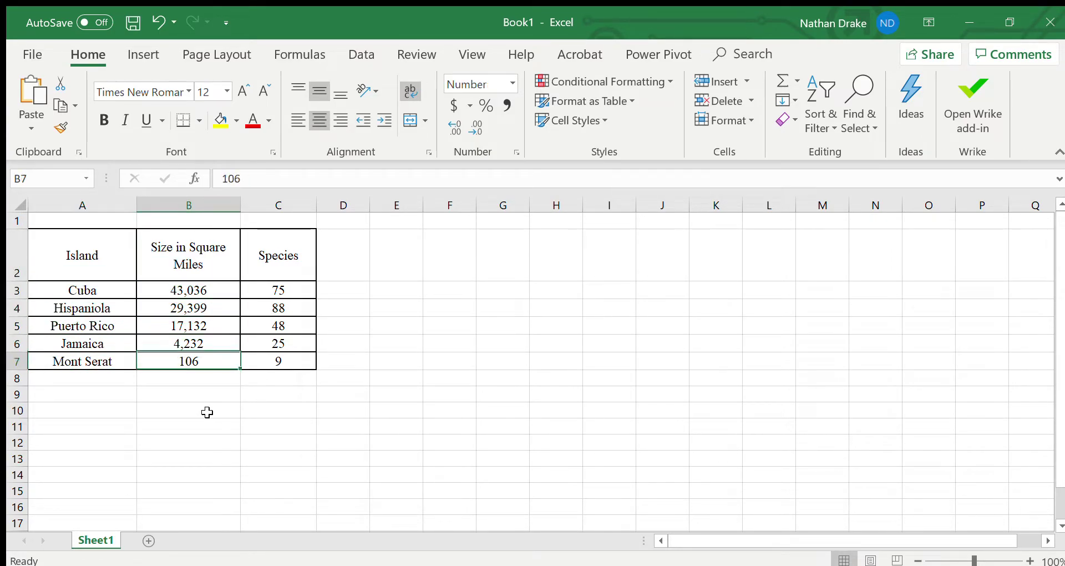
key(Up)
key(Up)
key(Up)
key(Up)
key(Up)
key(Right)
key(Down)
key(Down)
key(Down)
key(Down)
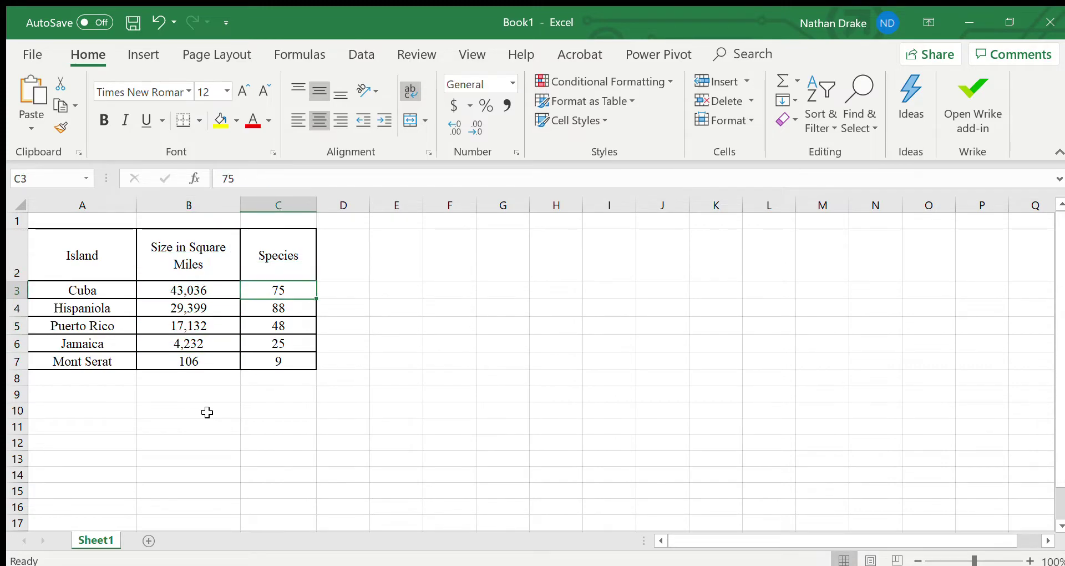
- Select the Size in Square Miles and Species data, cells B2:C7
key(Up)
key(Up)
key(Up)
key(Up)
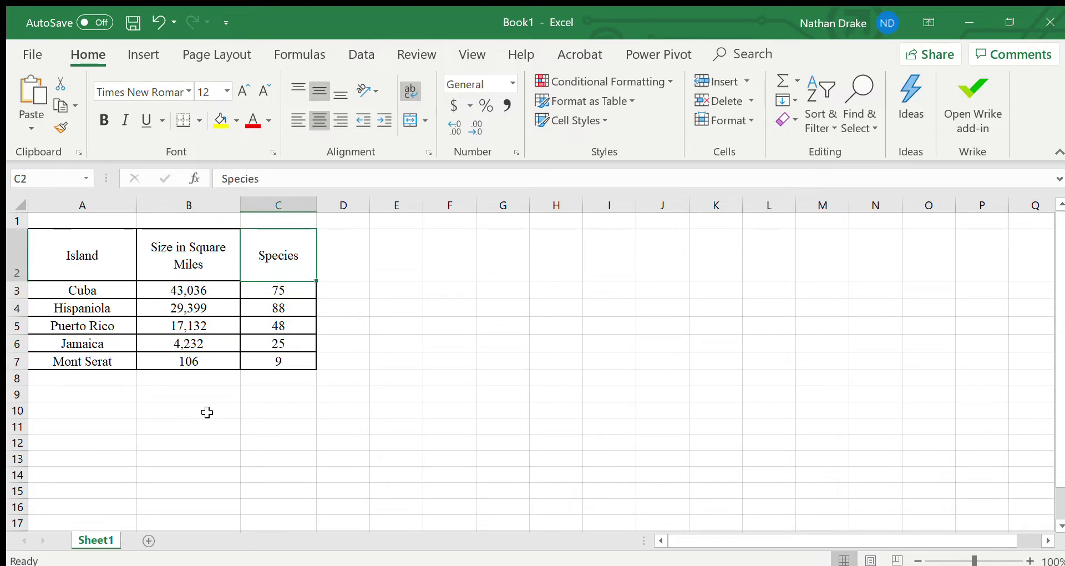
key(Up)
key(Left)
key(Down)
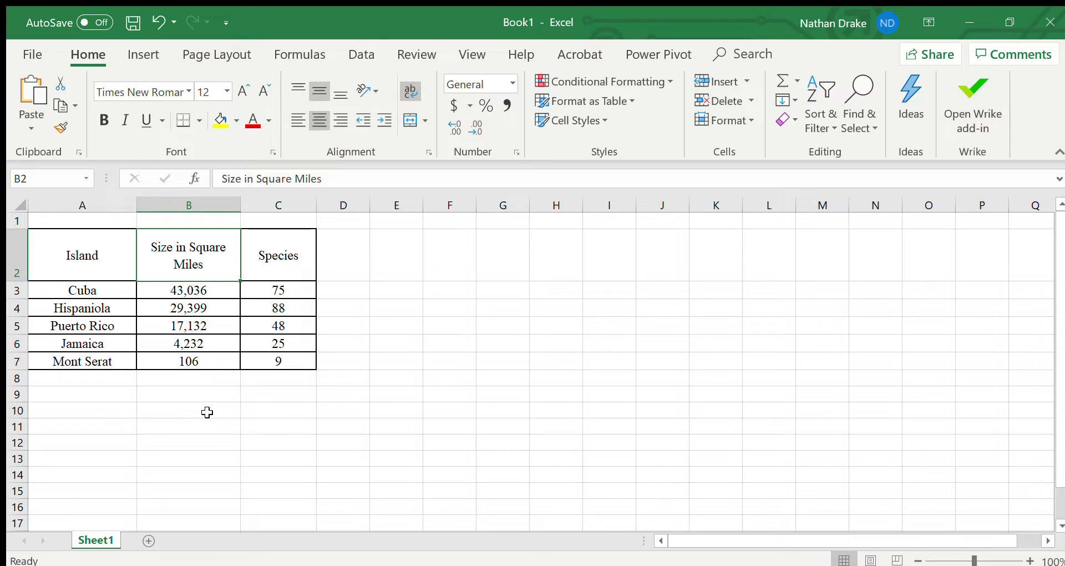
key(shift+Down)
key(shift+Down)
key(shift+Down)
key(shift+Down)
key(shift+Down)
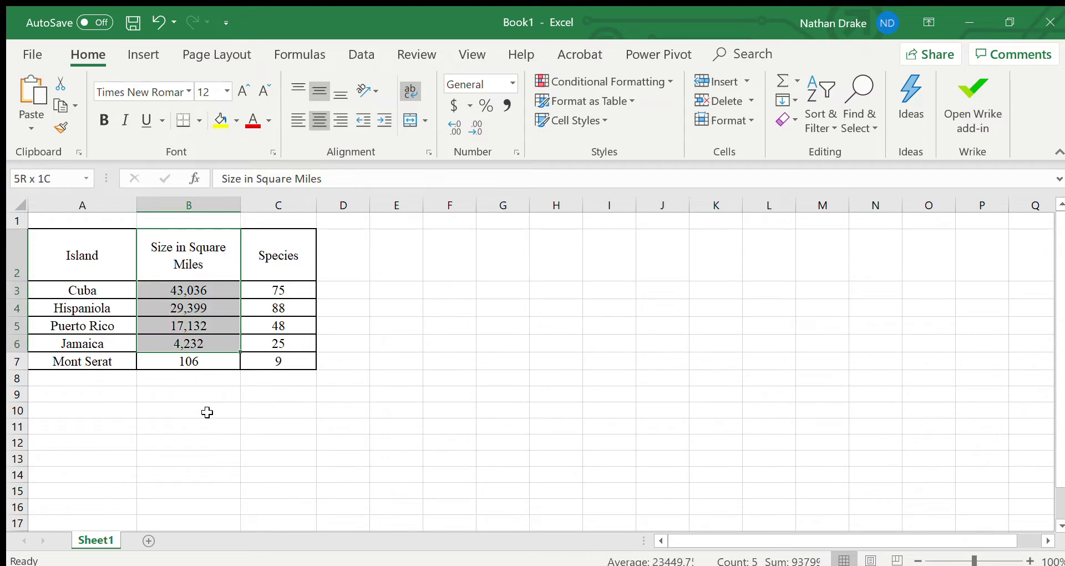
key(shift+Right)
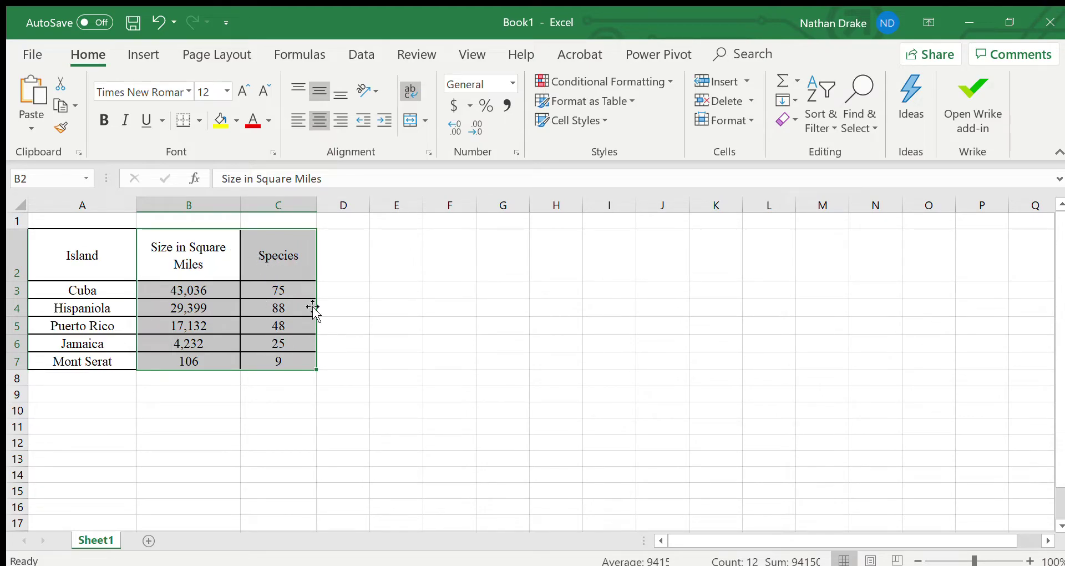
- Insert a scatter chart of the selected data and title it 'Size vs Species'
click(144, 55)
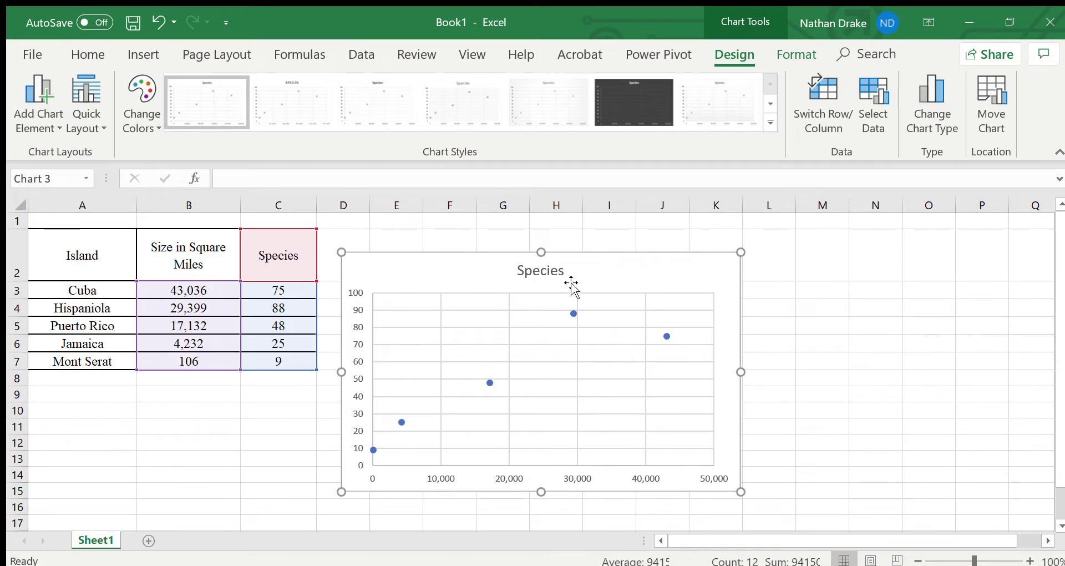
click(549, 271)
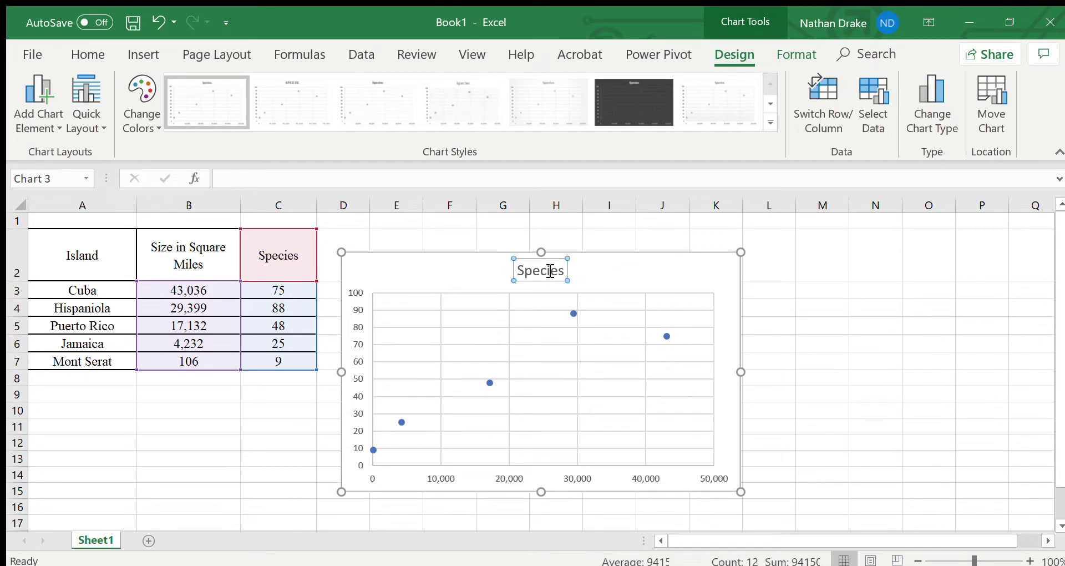
click(523, 271)
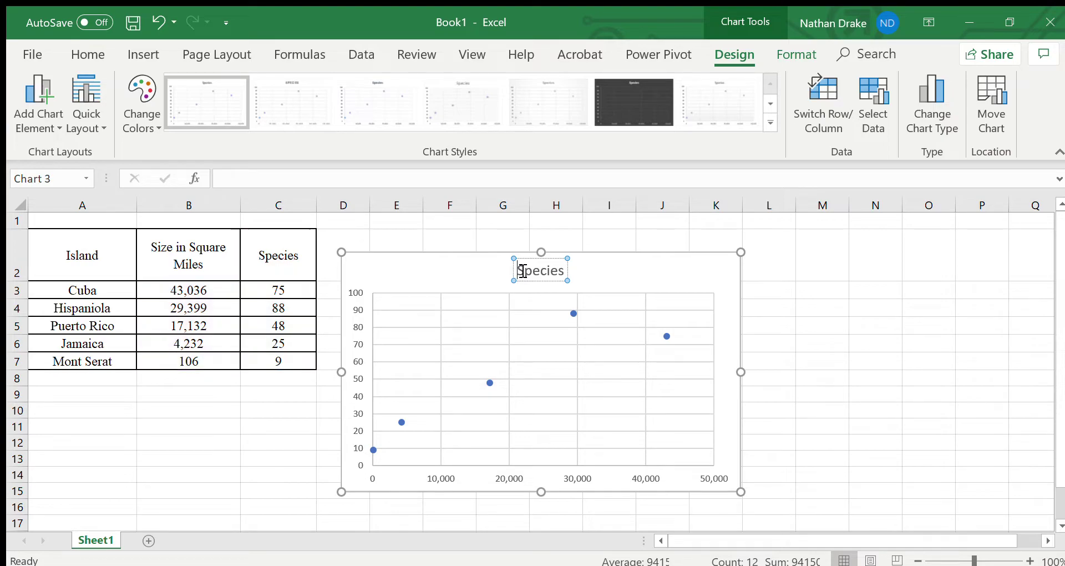
text(S)
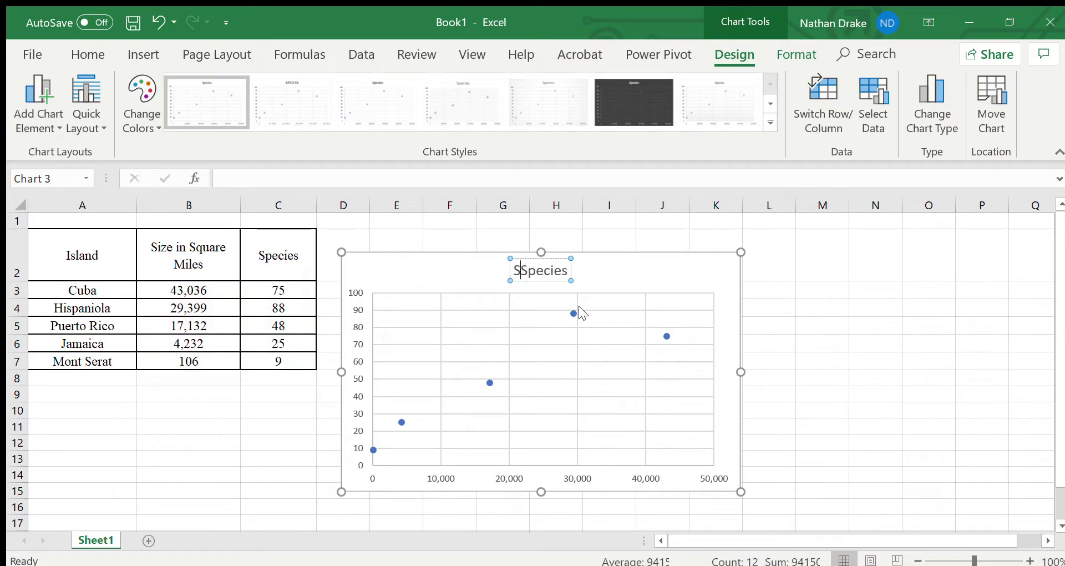
text(ize )
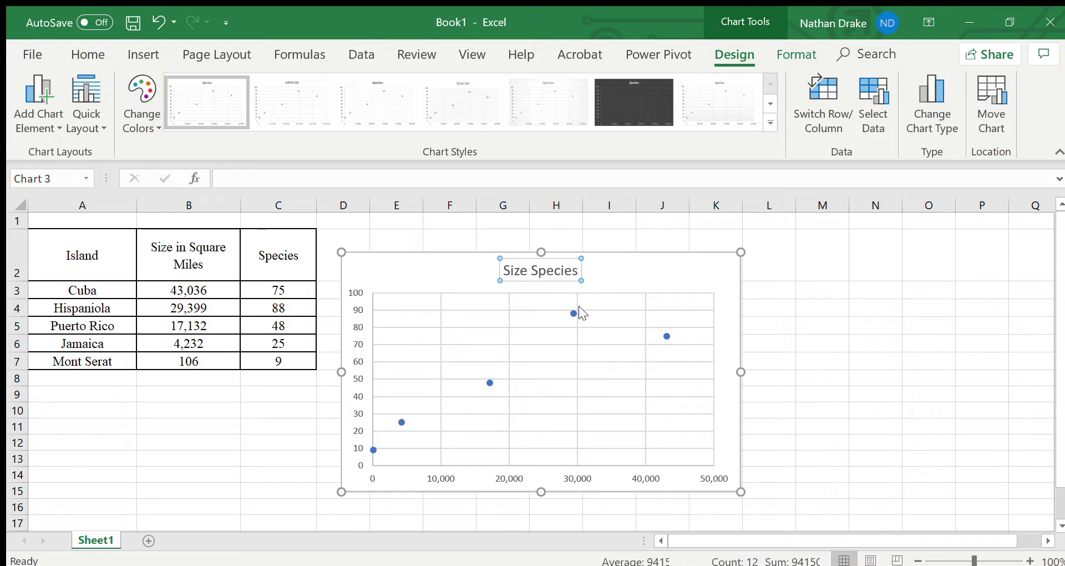
text(vs)
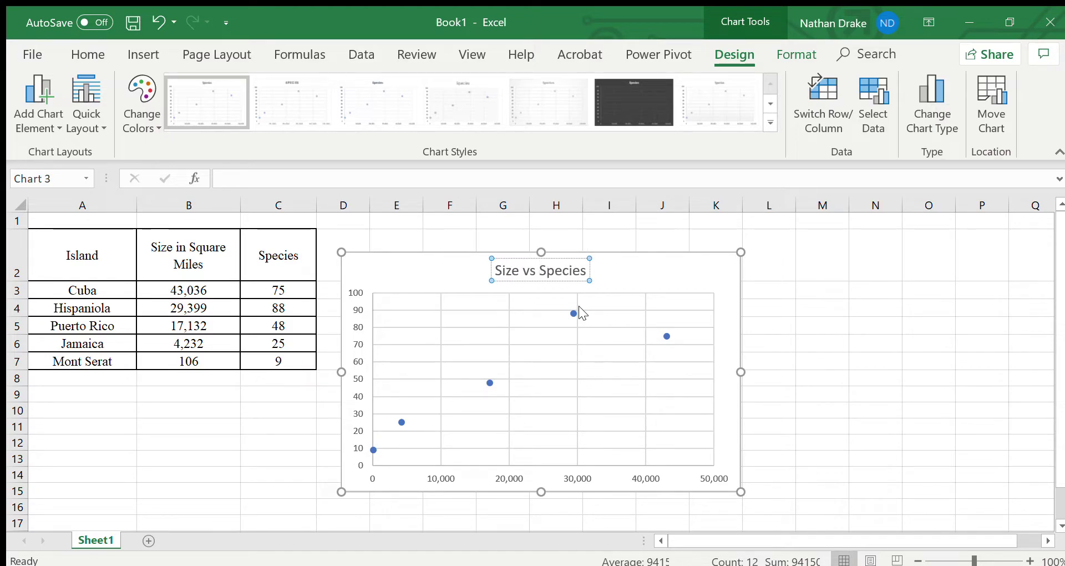
click(718, 285)
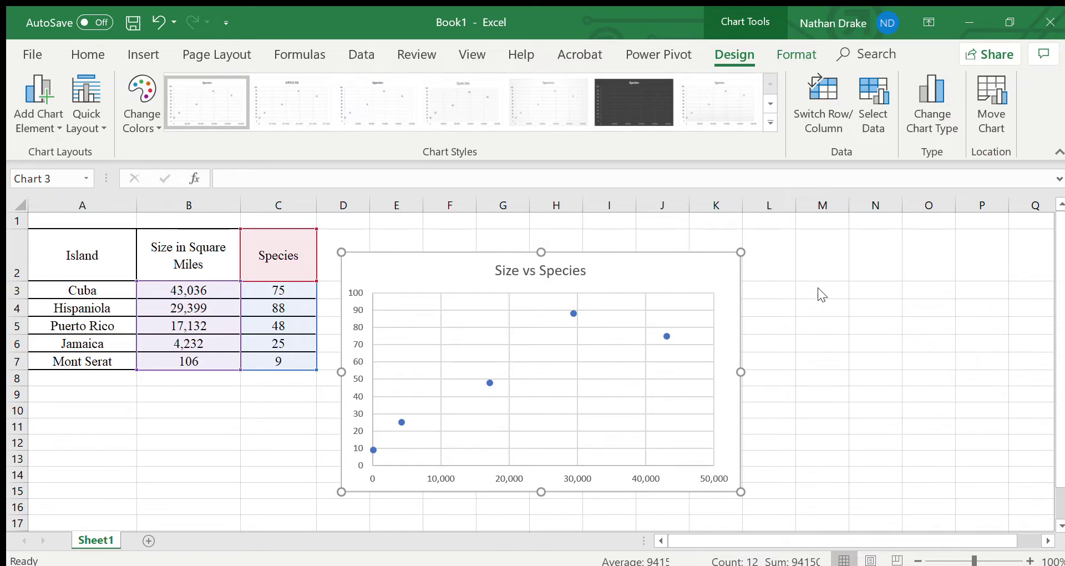
- Add axis titles to the chart and name the vertical axis 'Species'
key(ctrl+y)
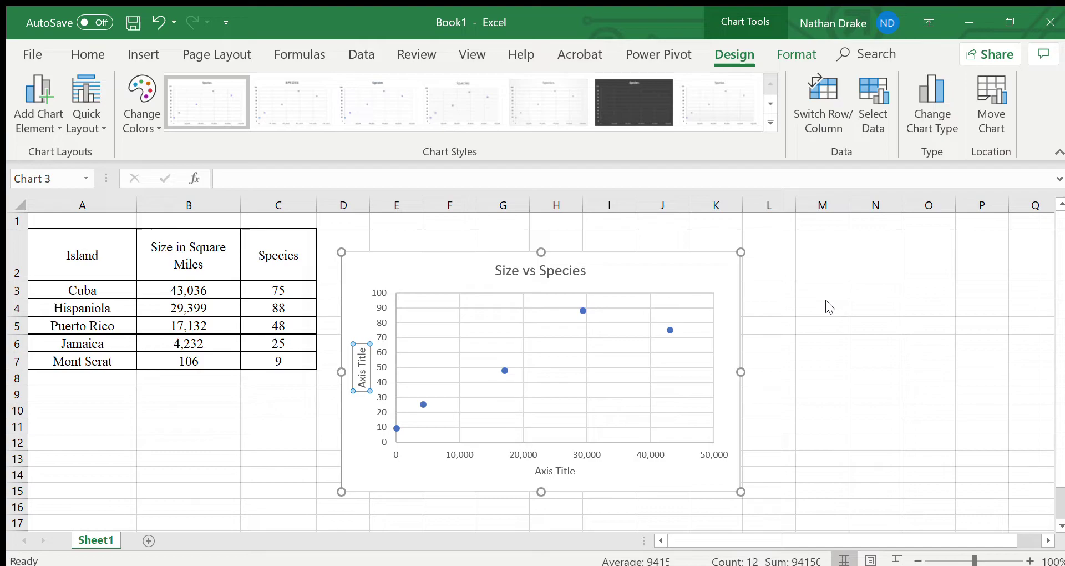
key(ctrl+z)
key(ctrl+y)
triple_click(361, 369)
key(BackSpace)
text(Species)
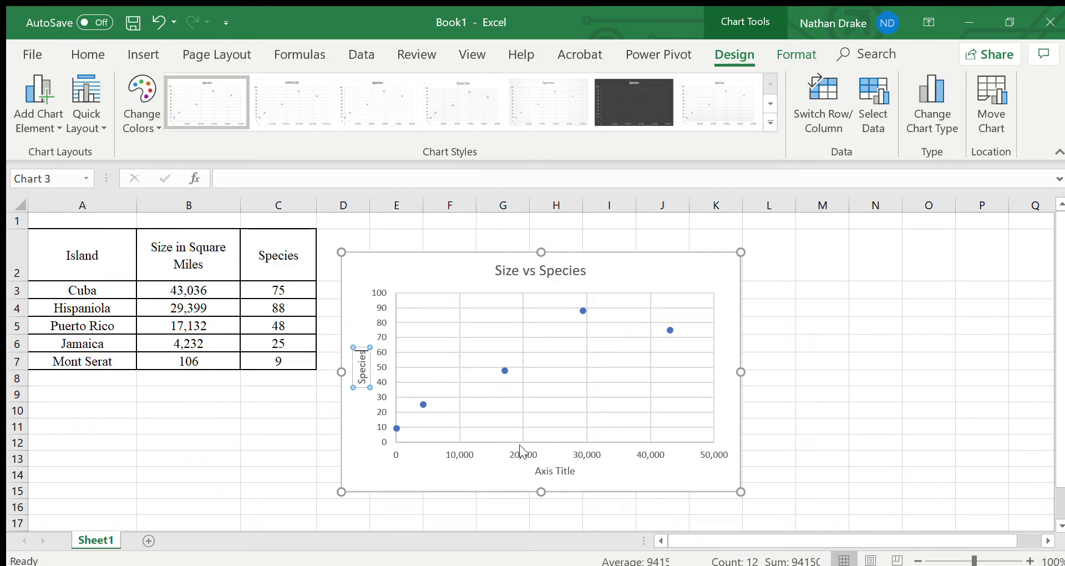
- Name the horizontal axis title 'Size'
click(560, 471)
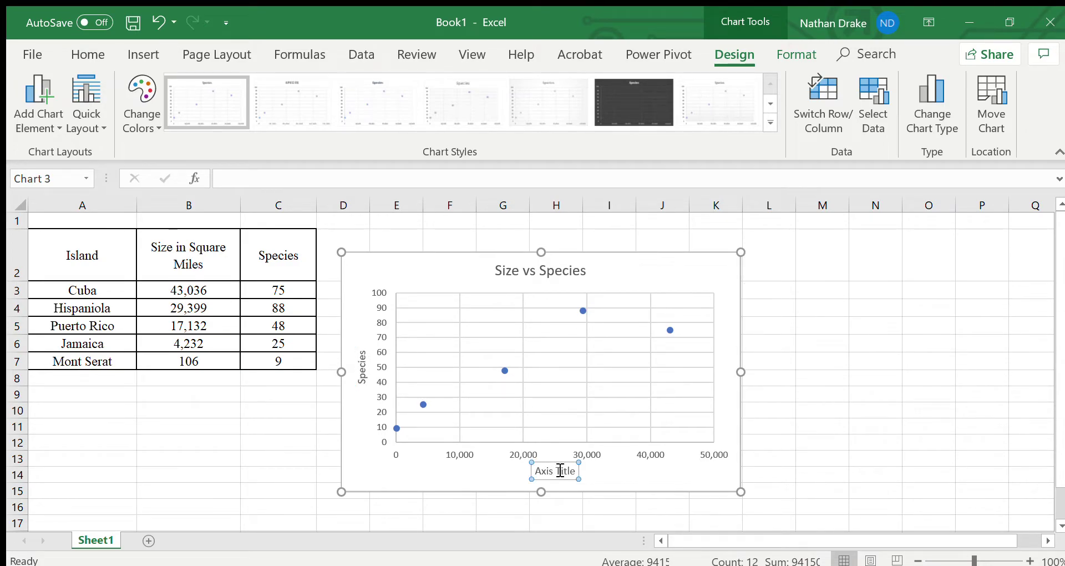
click(570, 470)
key(BackSpace)
key(BackSpace)
key(BackSpace)
key(BackSpace)
key(BackSpace)
key(BackSpace)
key(BackSpace)
key(BackSpace)
key(BackSpace)
key(BackSpace)
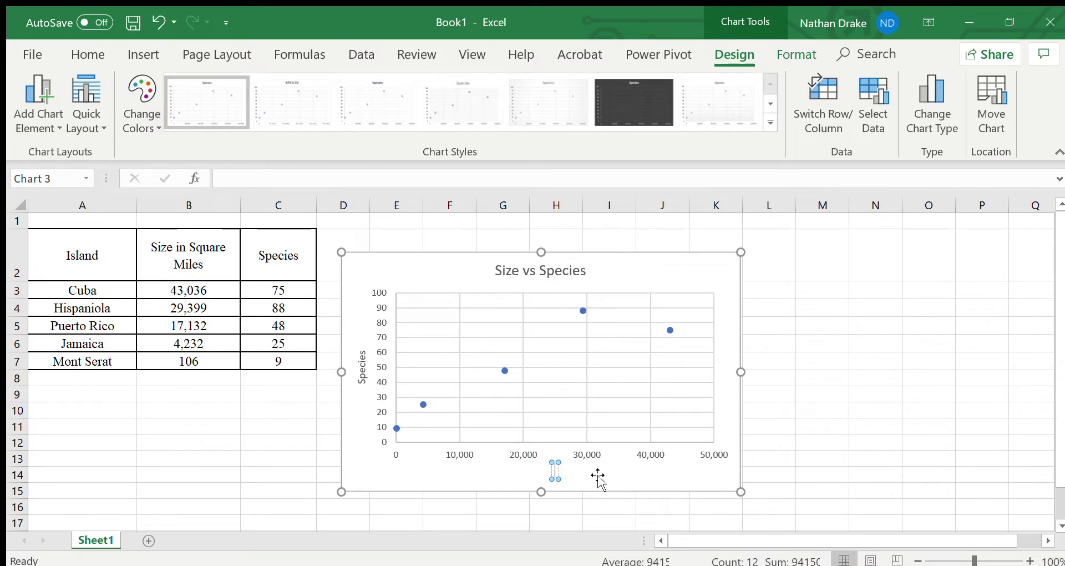
text(Size)
click(678, 476)
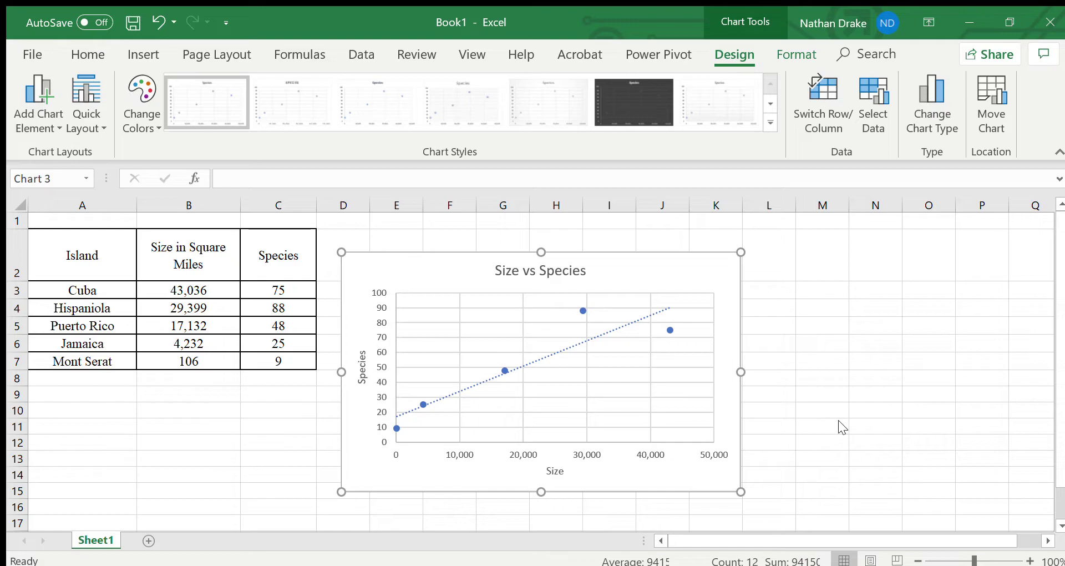
- Preview trendline types, then add a linear trendline with its Format Trendline options showing
key(ctrl+z)
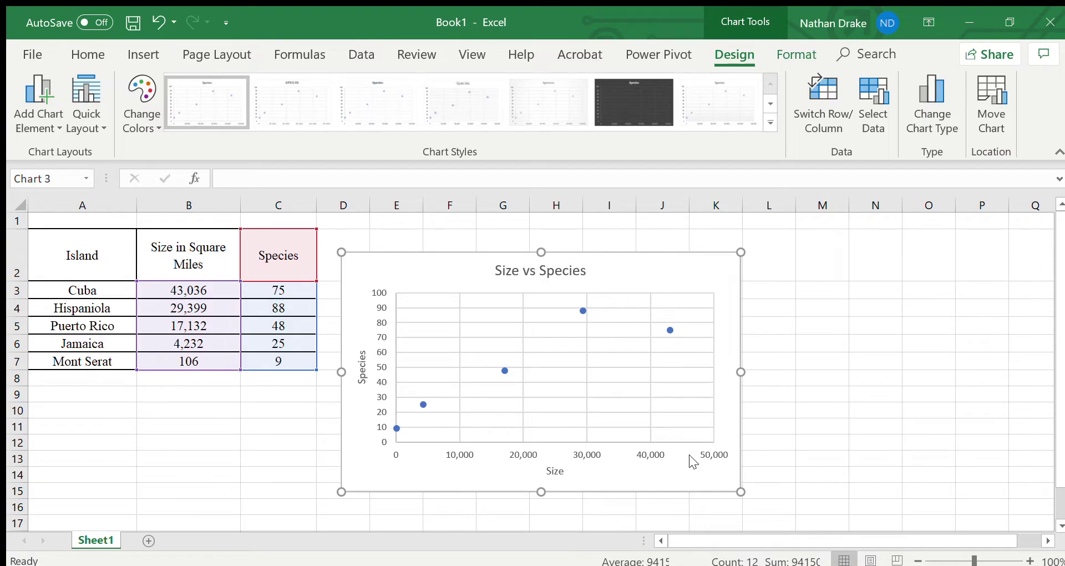
key(ctrl+y)
key(ctrl+y)
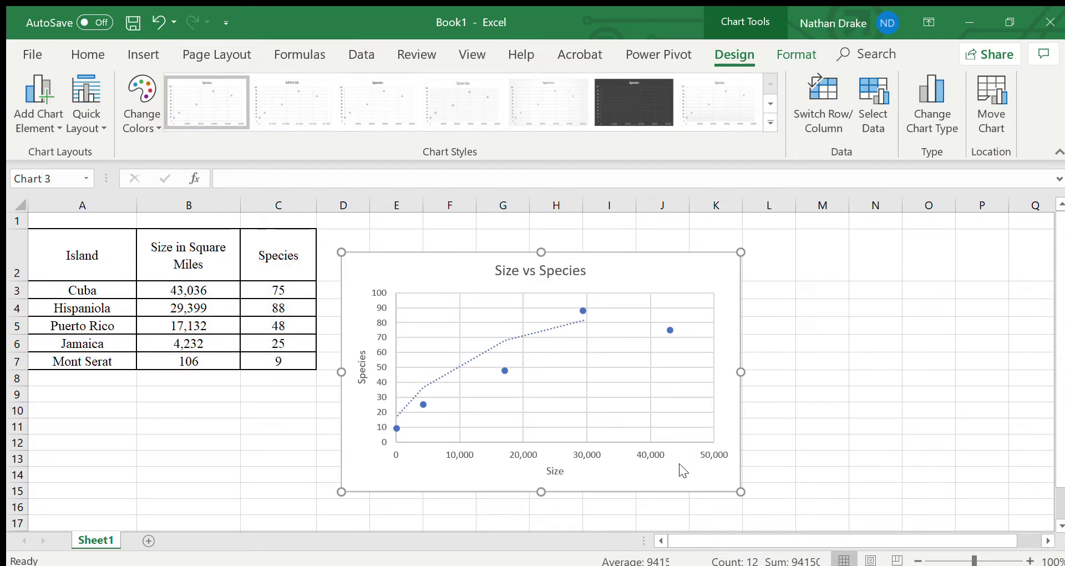
key(ctrl+z)
key(ctrl+z)
key(ctrl+y)
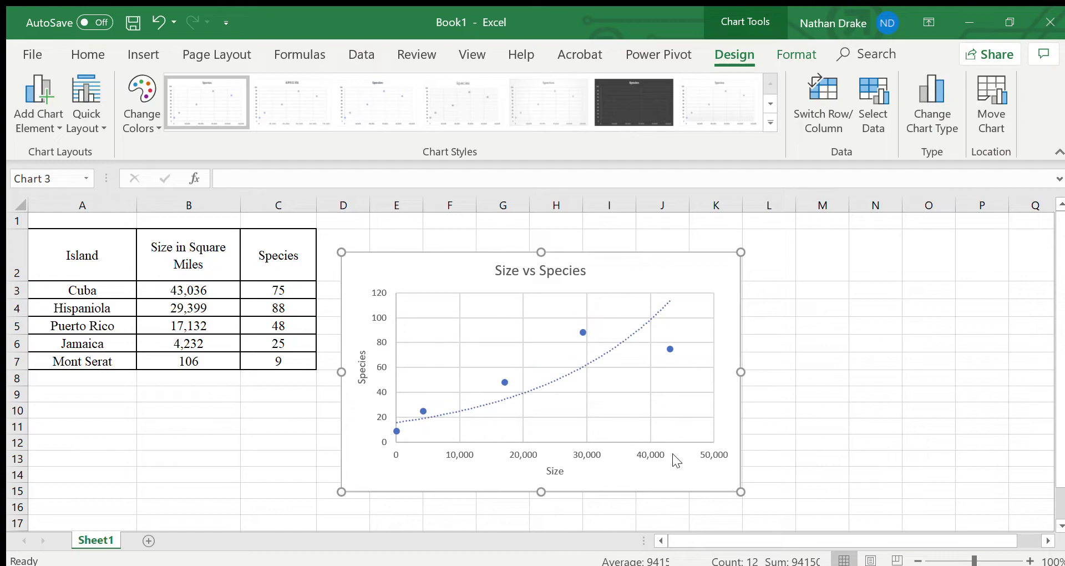
key(ctrl+z)
key(ctrl+y)
key(ctrl+y)
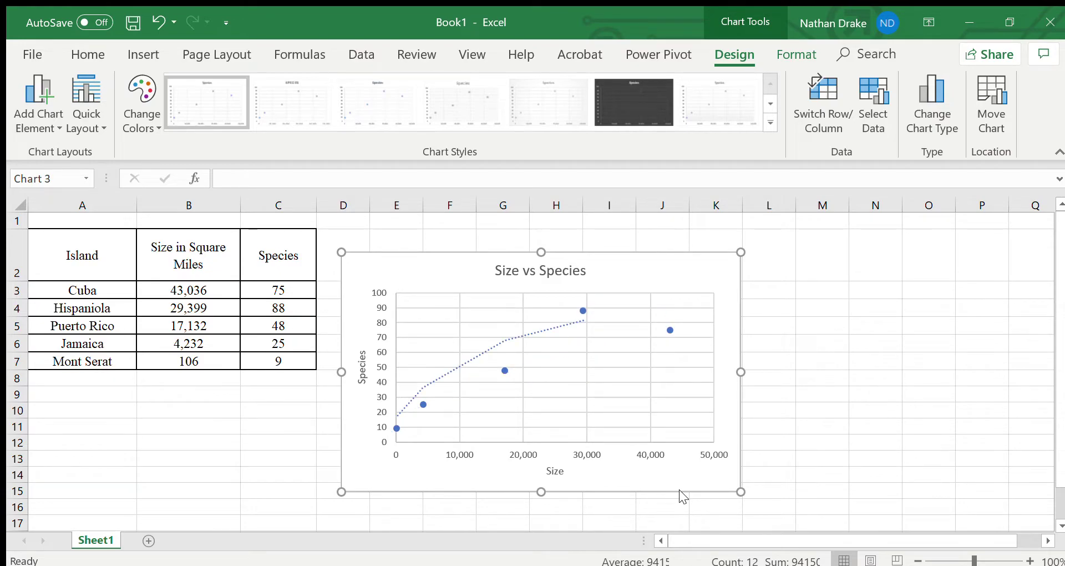
key(ctrl+z)
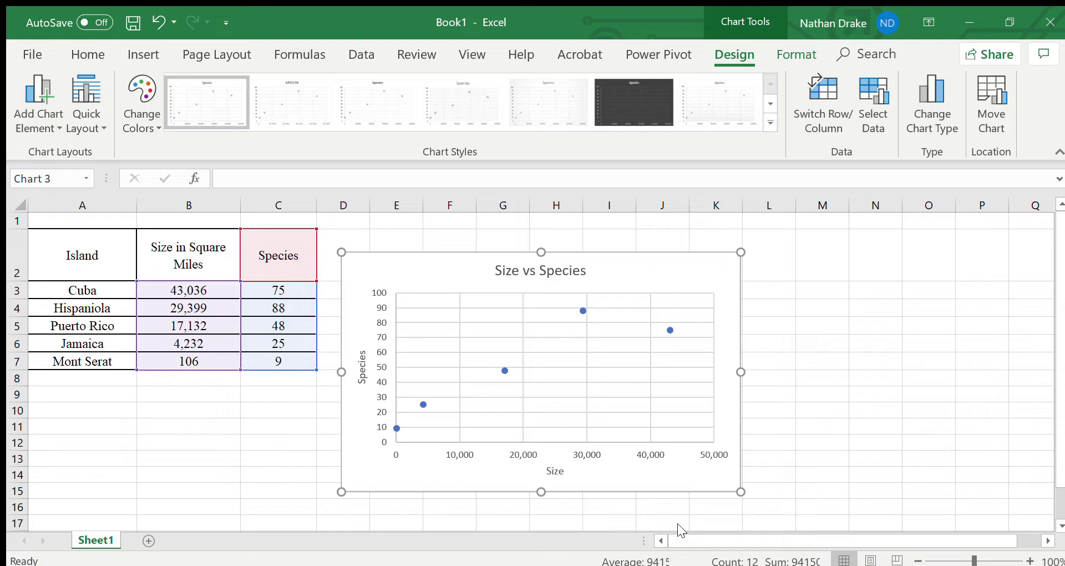
key(ctrl+y)
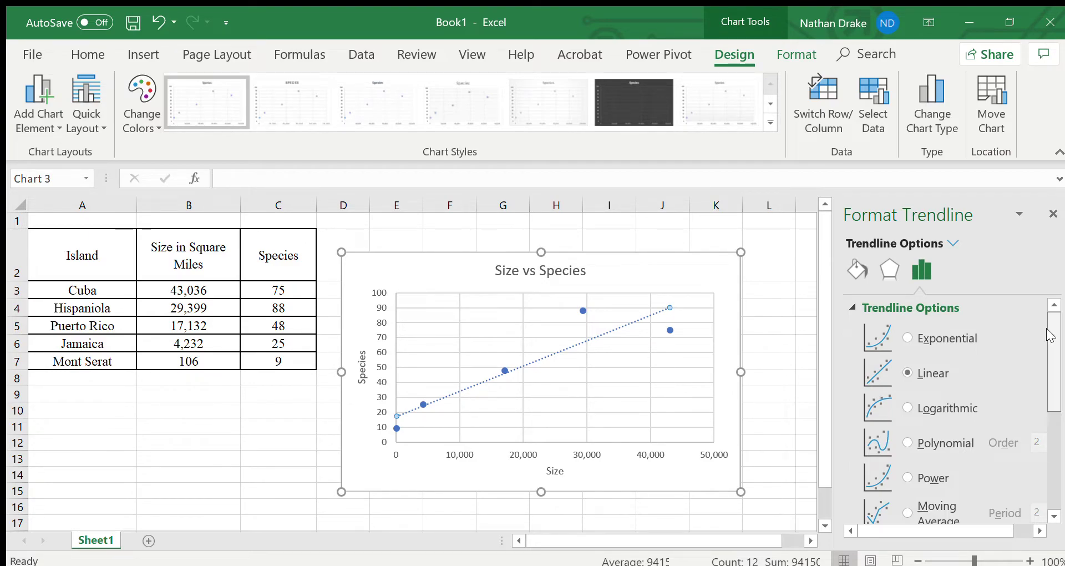
- Compare exponential, linear, logarithmic and polynomial trendline fits on the chart
drag(1050, 335, 1050, 353)
scroll(1050, 352, down, 2)
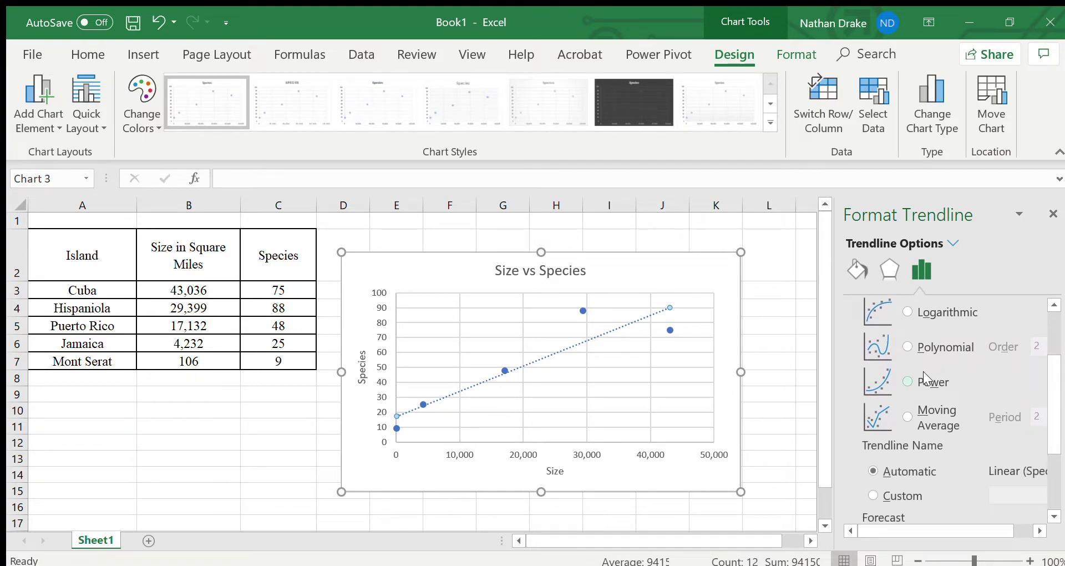
drag(1055, 364, 1049, 322)
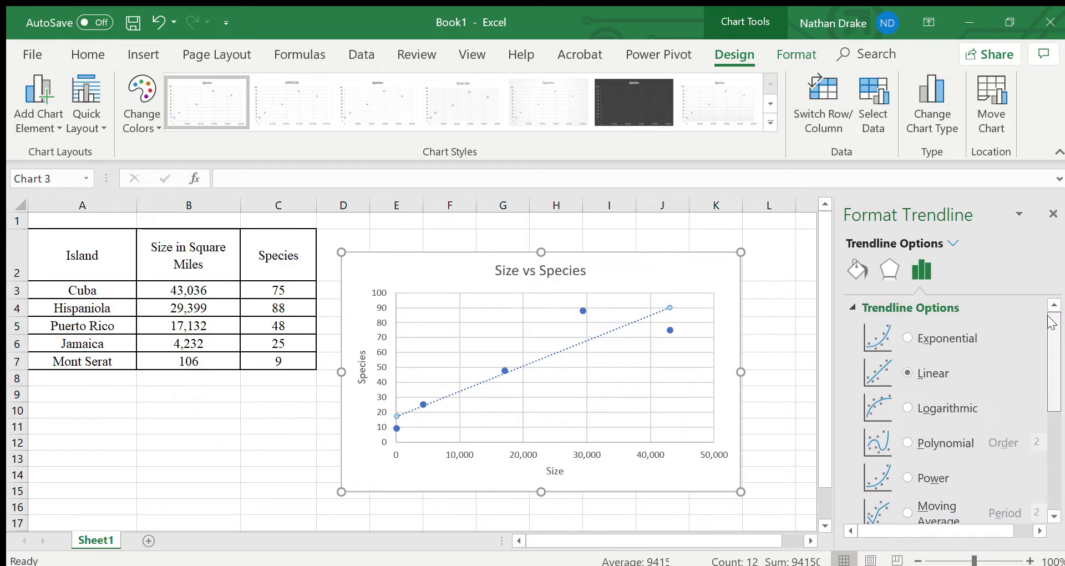
scroll(1050, 324, down, 1)
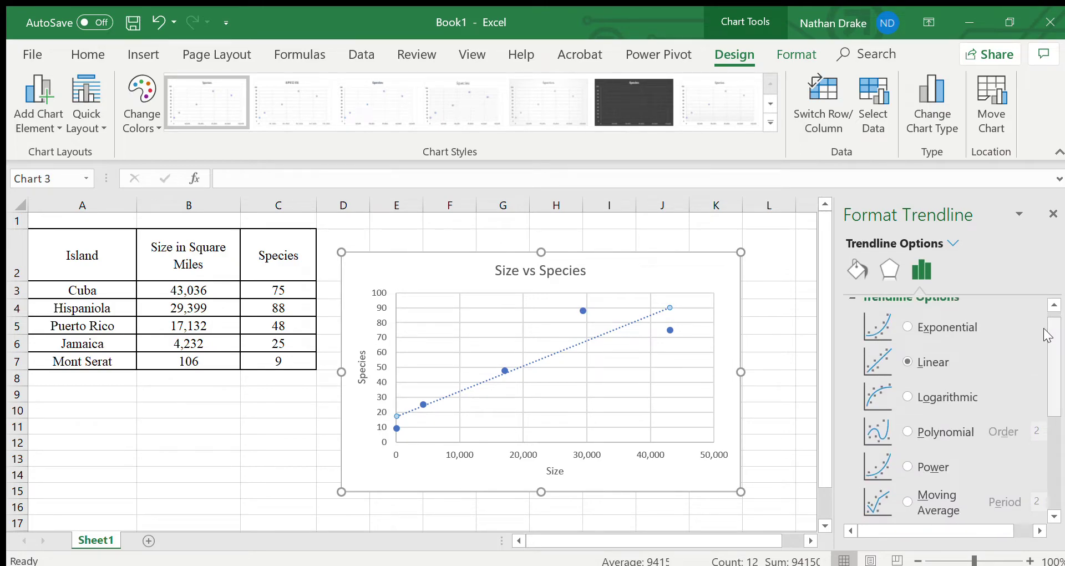
click(929, 327)
click(929, 368)
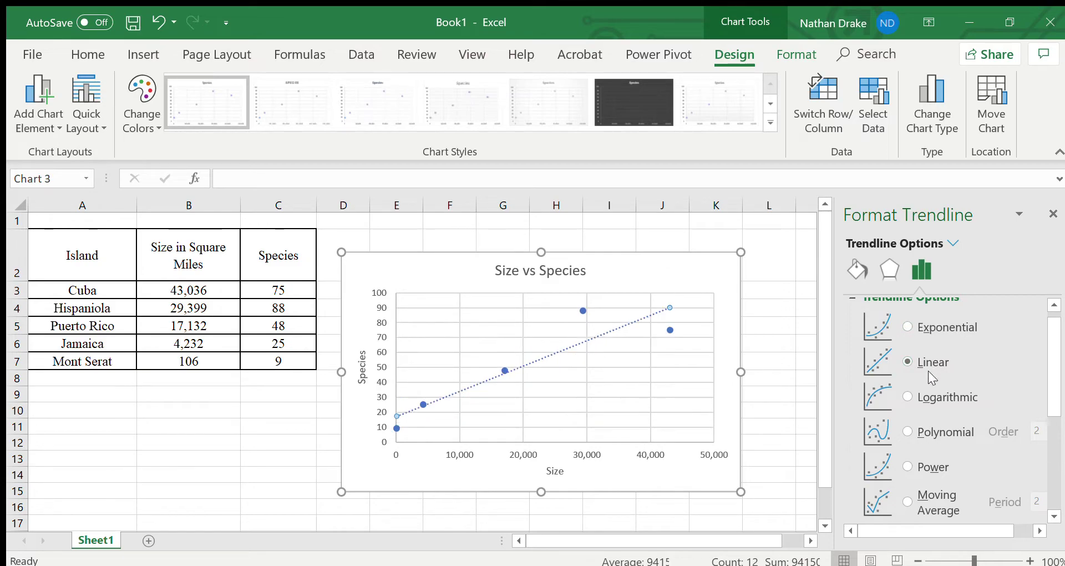
click(930, 391)
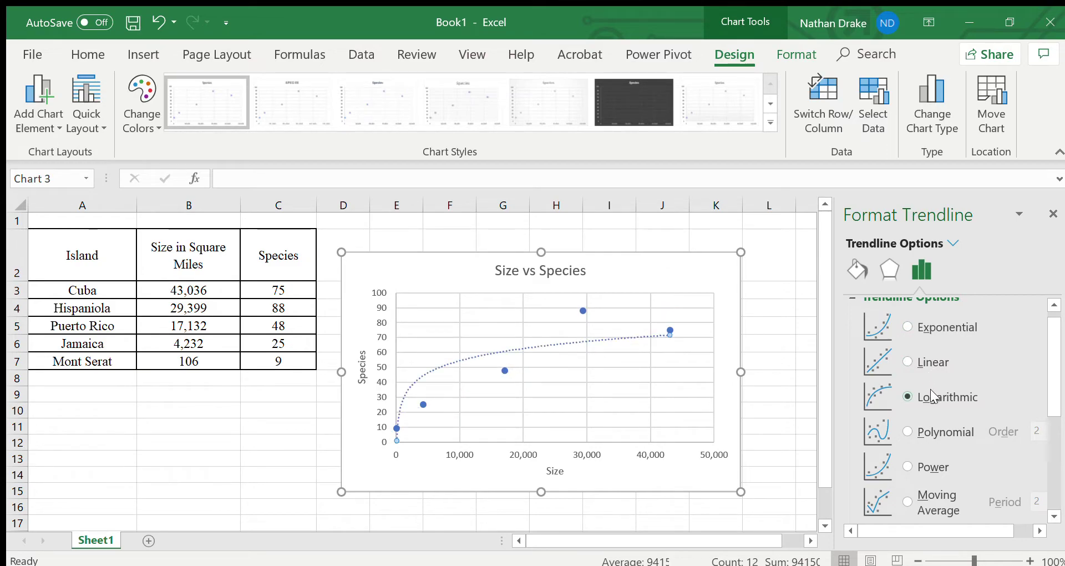
click(936, 430)
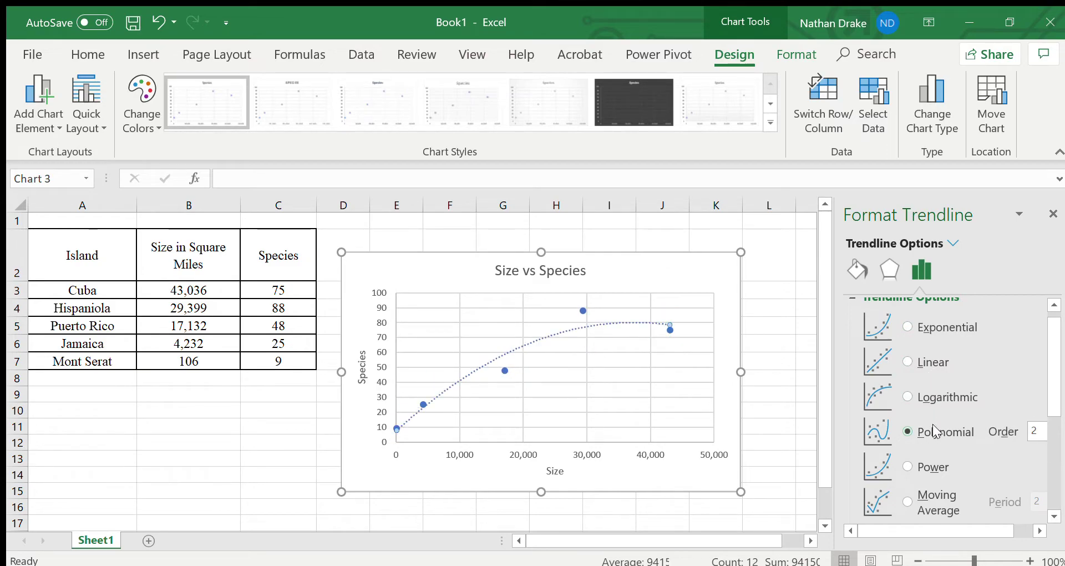
- Try polynomial trendlines of order 3 and then order 4
click(1045, 434)
key(BackSpace)
text(3)
click(938, 386)
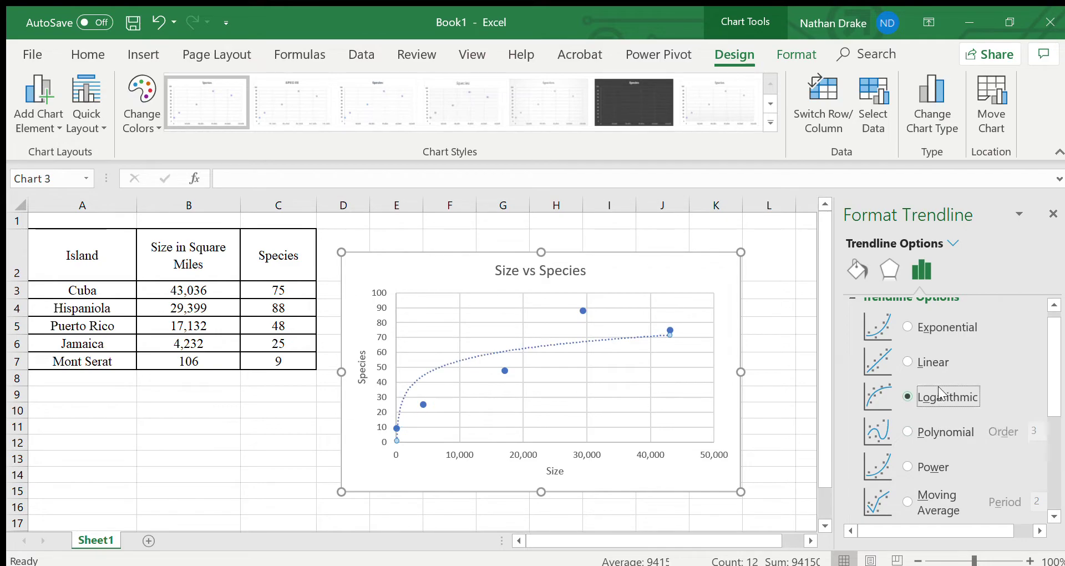
click(942, 429)
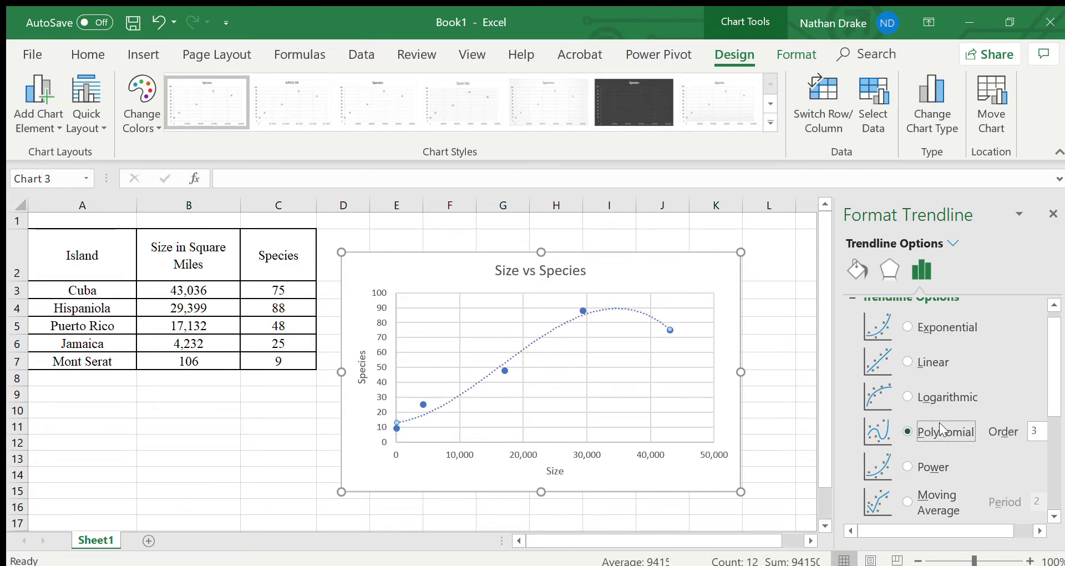
click(1039, 431)
key(BackSpace)
text(4)
click(938, 391)
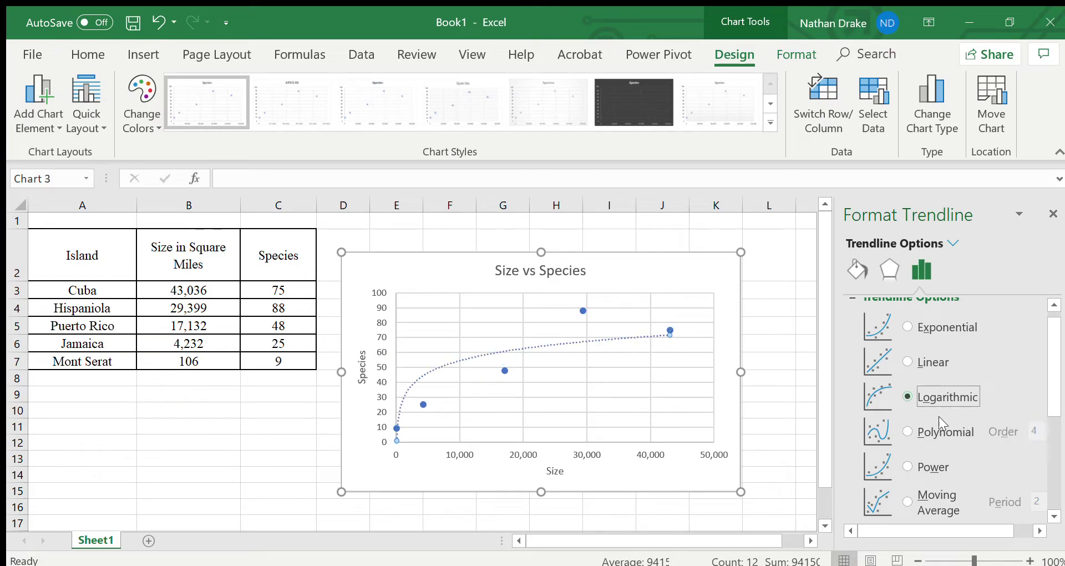
click(943, 432)
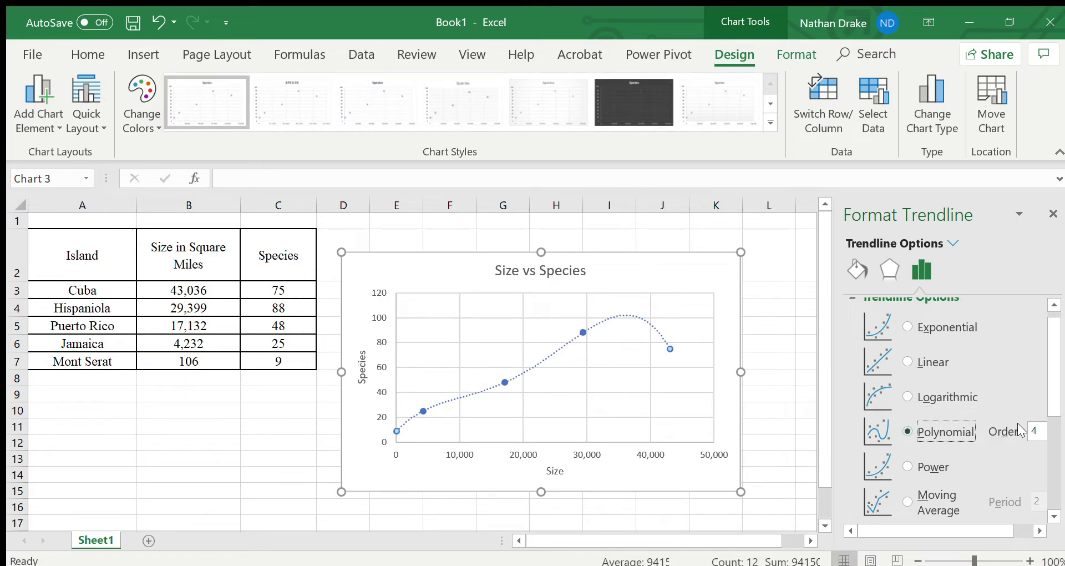
- Change the trendline to a power fit
click(927, 470)
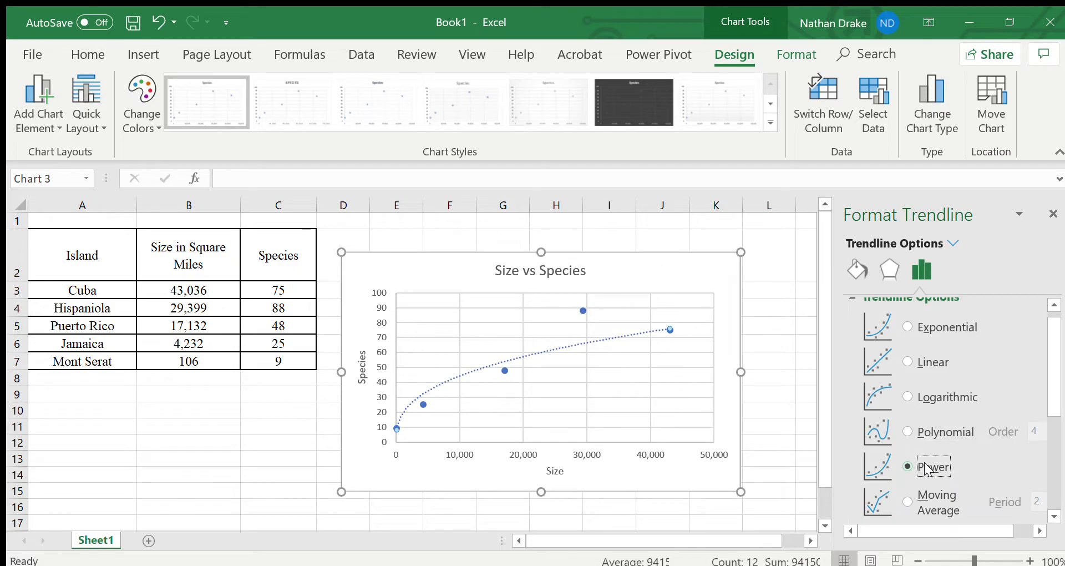
drag(1053, 379, 1055, 406)
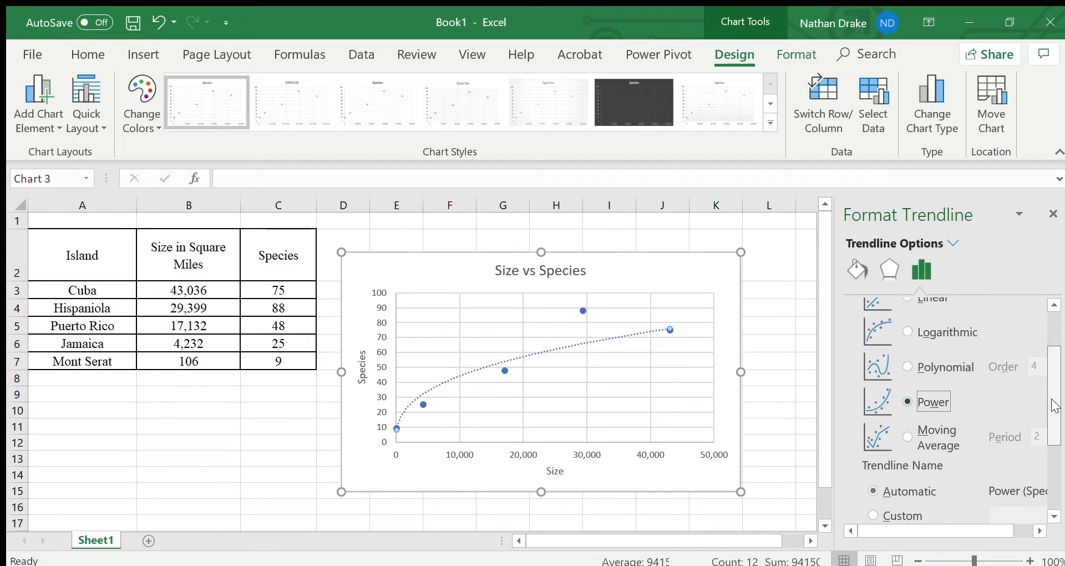
drag(1055, 405, 1060, 486)
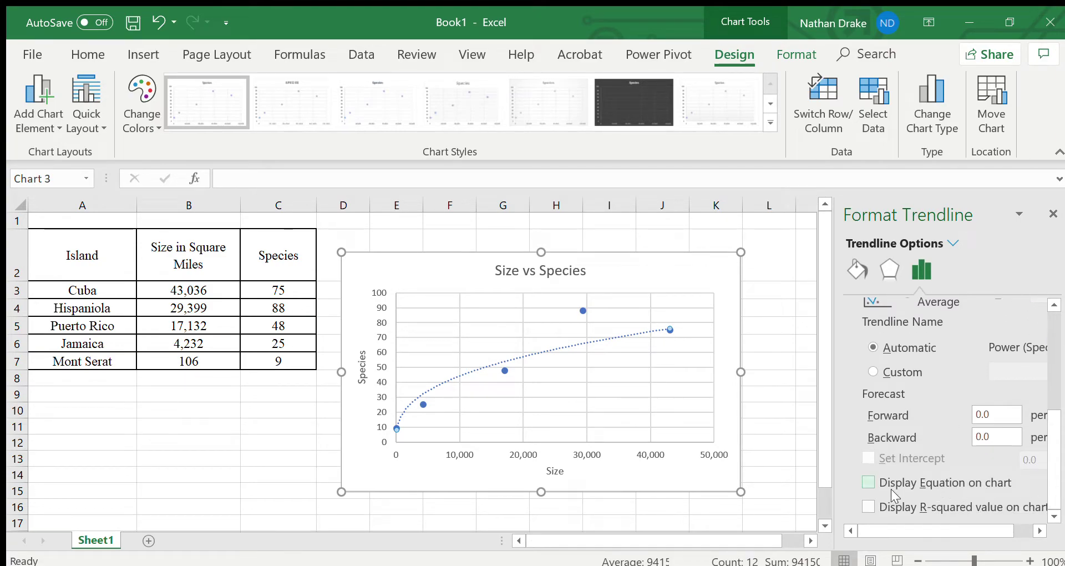
- Show the power trendline's equation and R², placing the label at the plot's top left
click(870, 507)
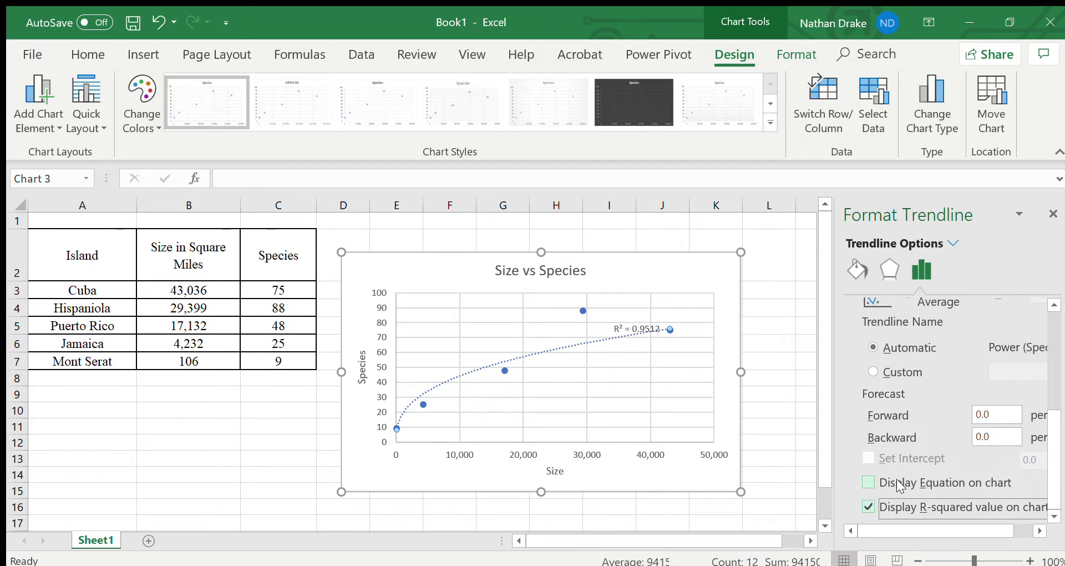
click(859, 478)
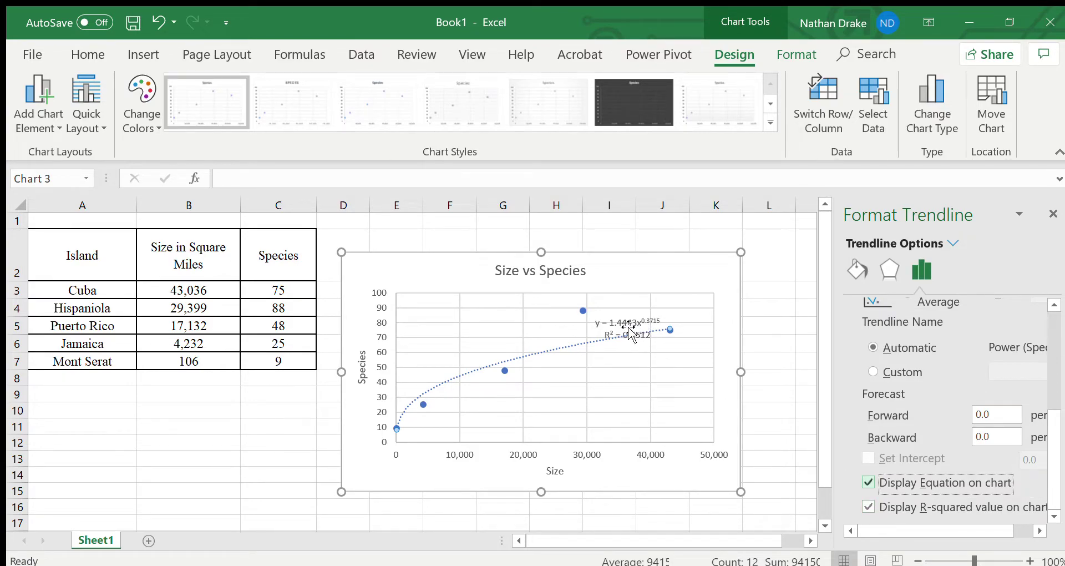
drag(631, 333, 437, 302)
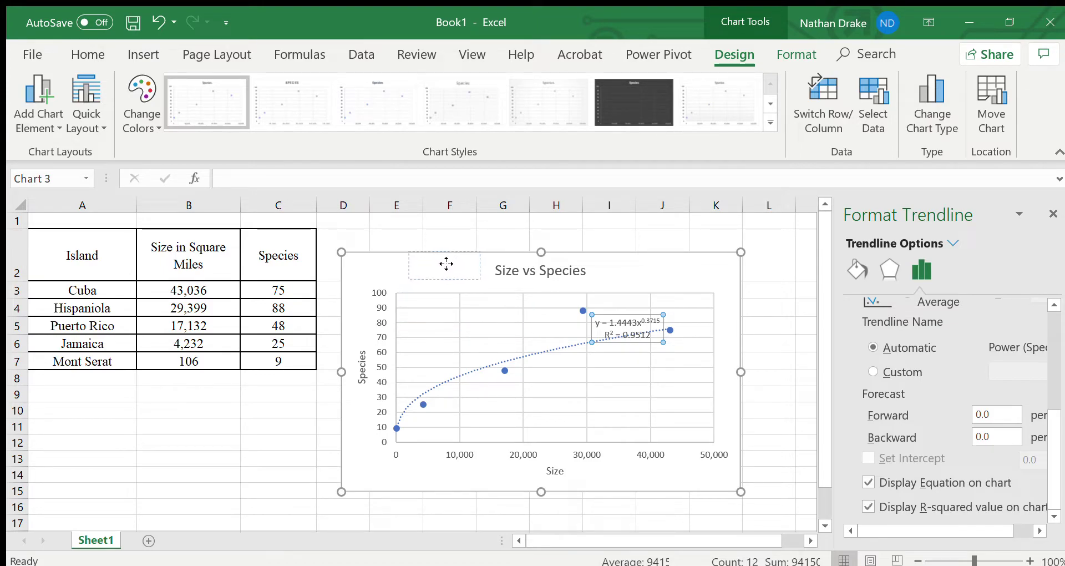
drag(447, 264, 433, 279)
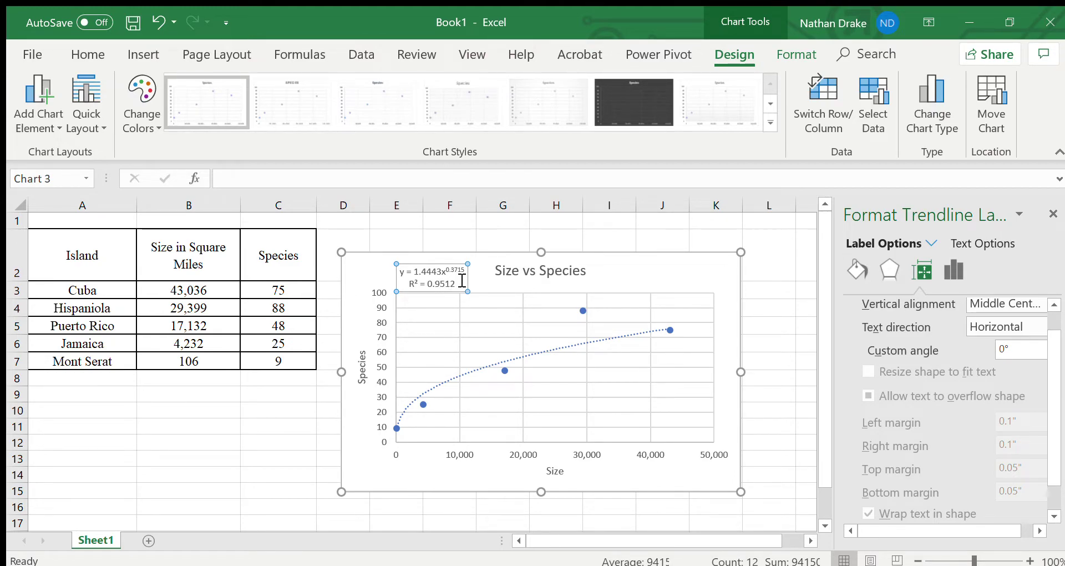
- Select the trendline's equation and R² label on the chart
click(460, 279)
click(476, 289)
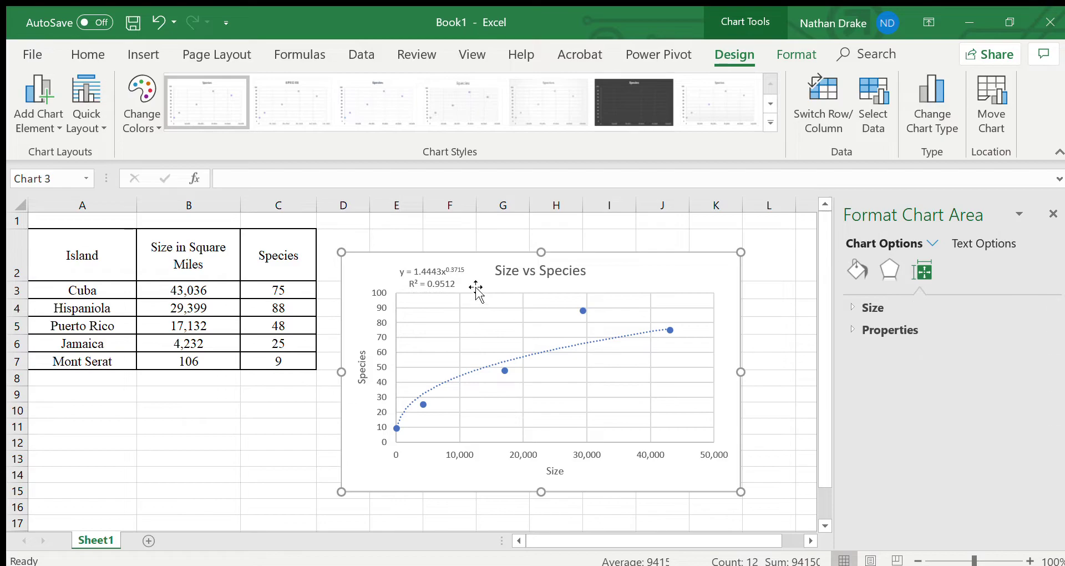
click(466, 286)
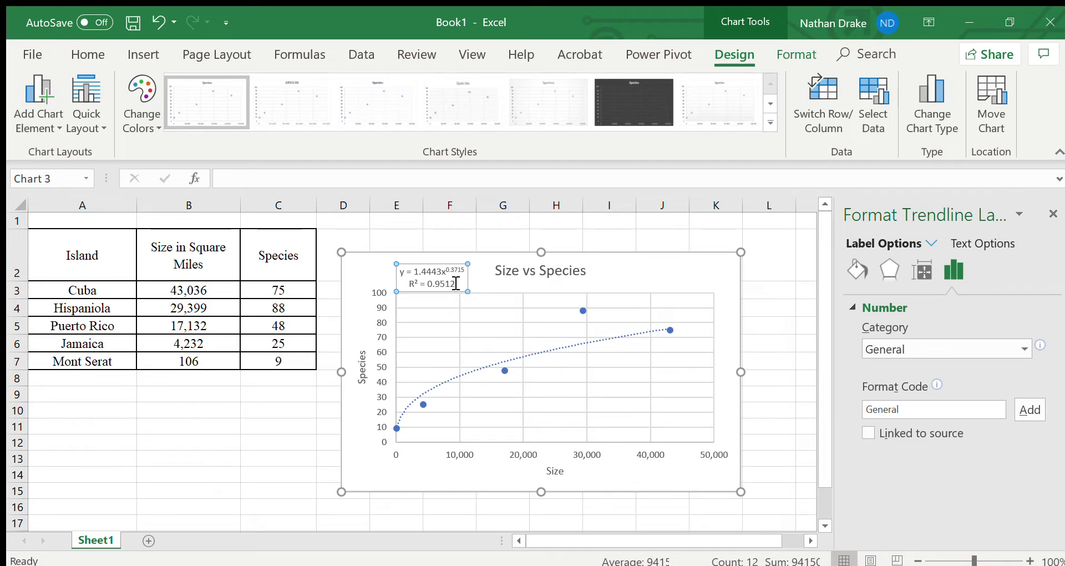
- Format the label as Number with 4 decimal places: y = 1.4443x^0.3715, R² = 0.9512
click(946, 343)
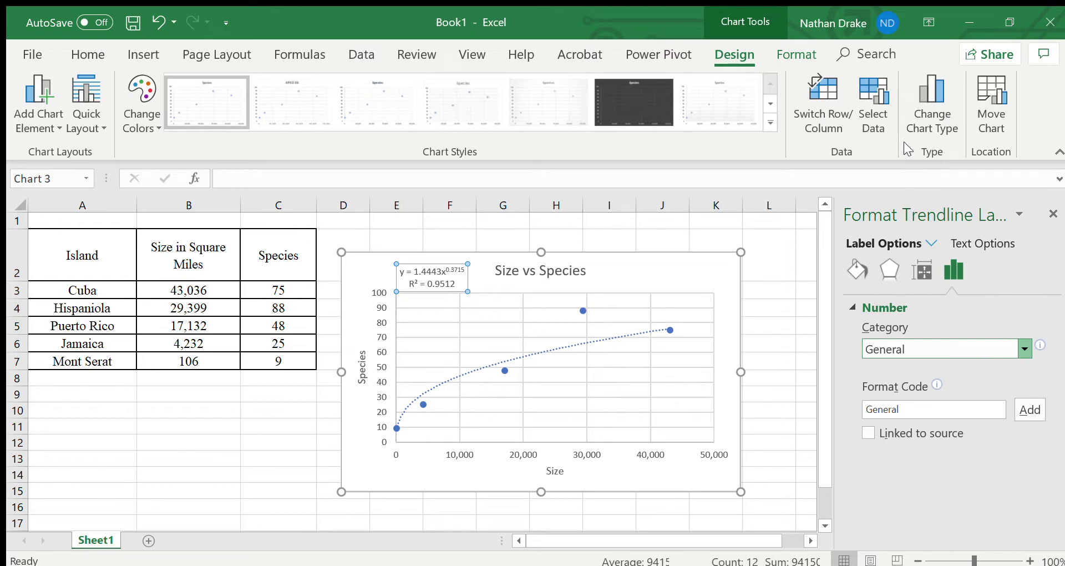
key(Down)
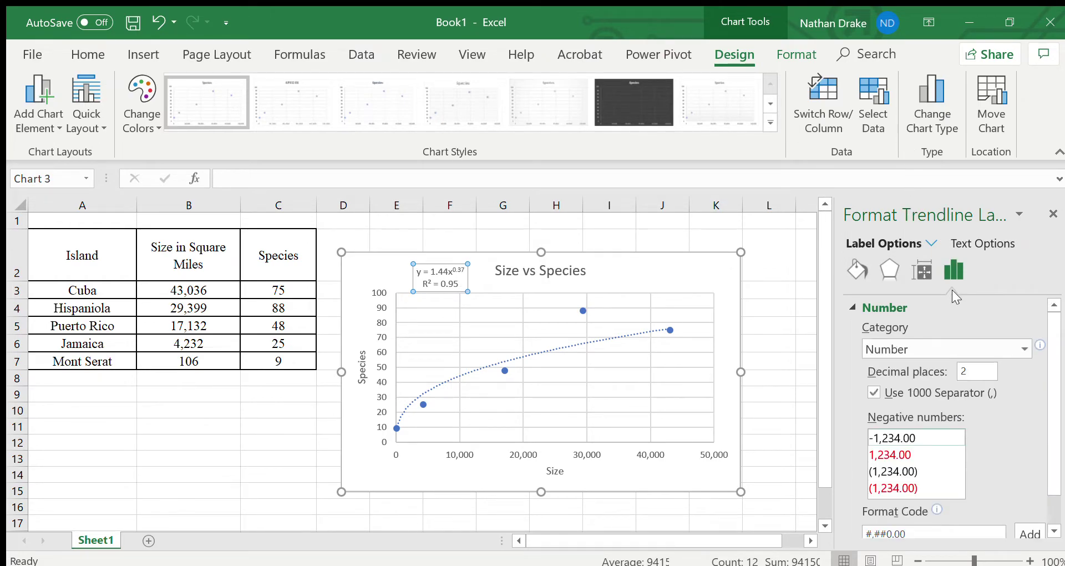
click(982, 375)
key(BackSpace)
text(4)
key(Return)
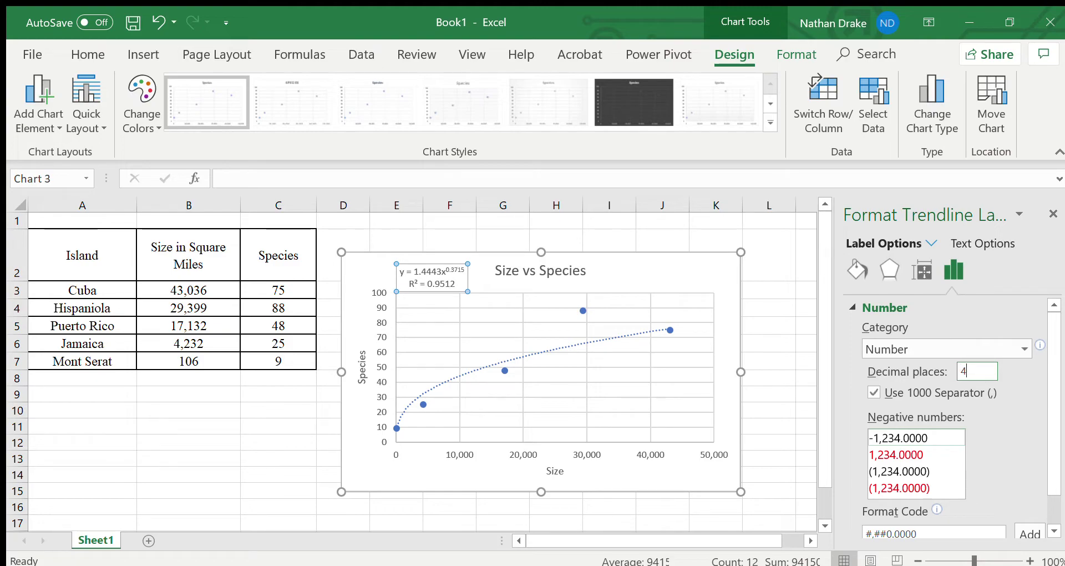
key(BackSpace)
key(Return)
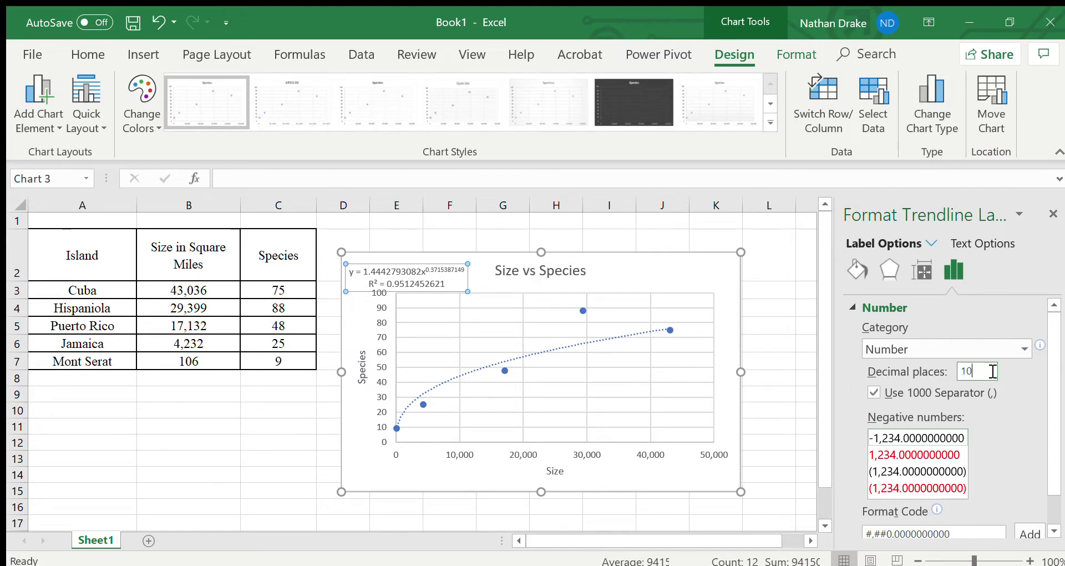
drag(992, 371, 932, 372)
text(4)
key(Return)
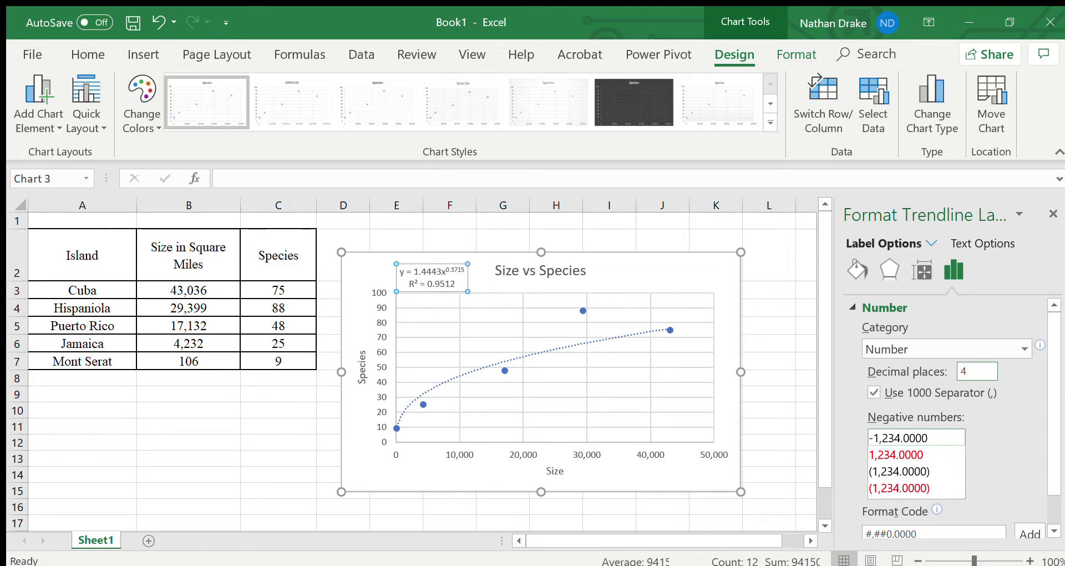
click(758, 456)
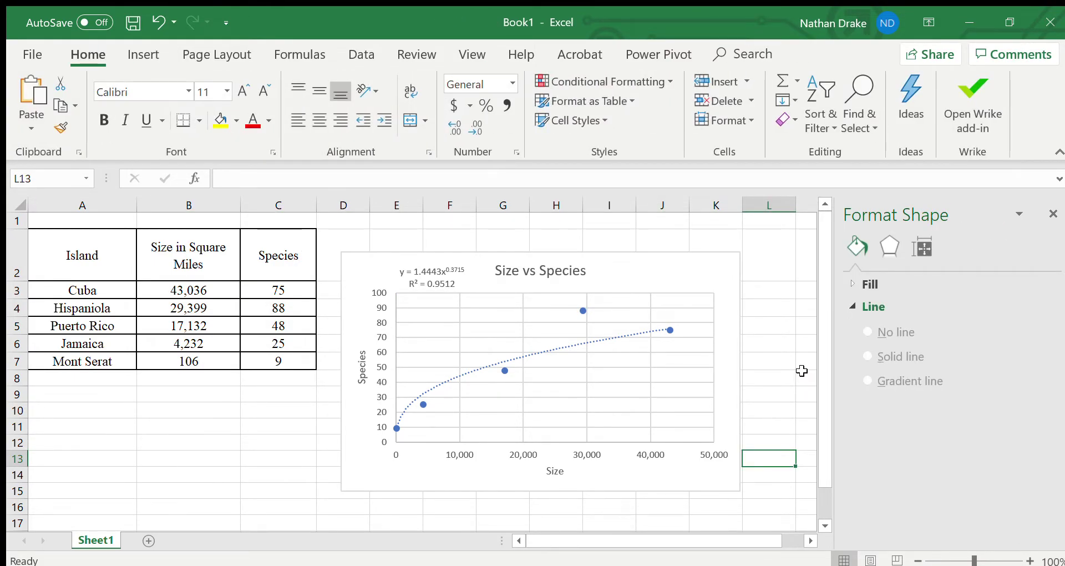
- Close the Format Shape pane and select an empty cell beside the chart
click(1053, 214)
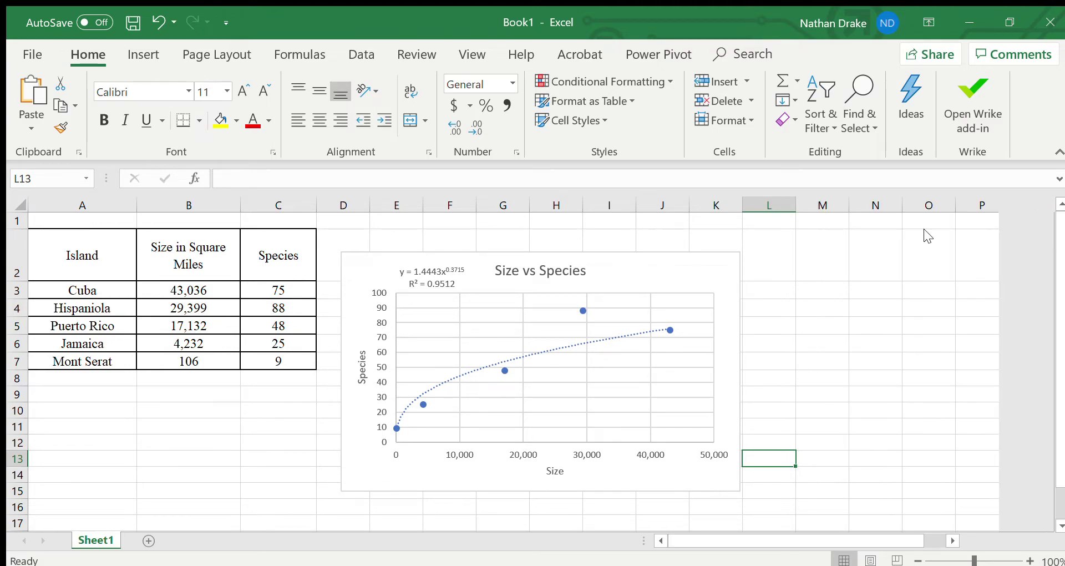
click(799, 378)
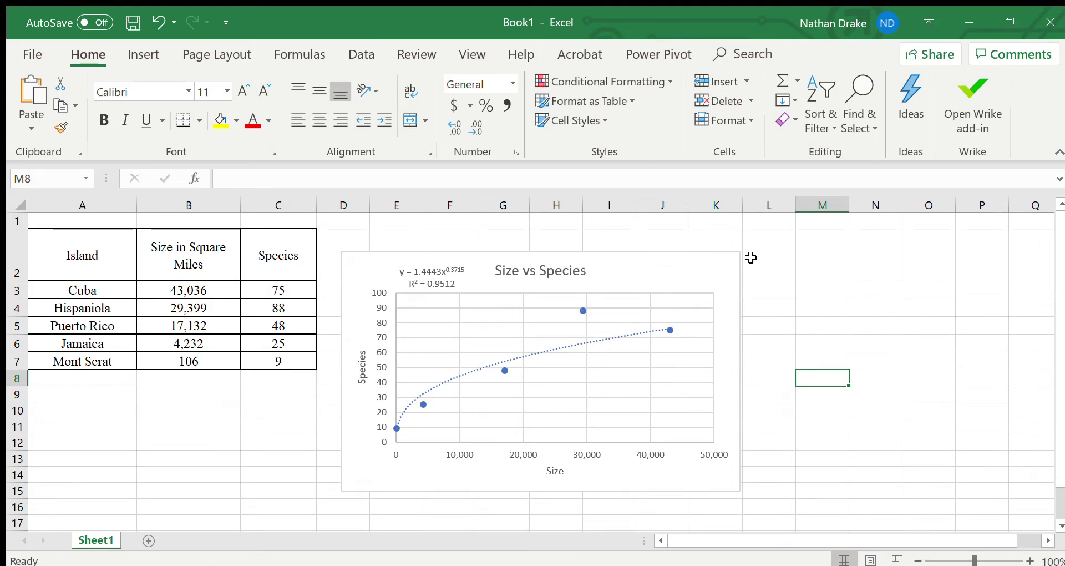
- Add an exponential trendline labelled y = 15.714e^5E-05x, R² = 0.7672, beneath the power label
click(726, 265)
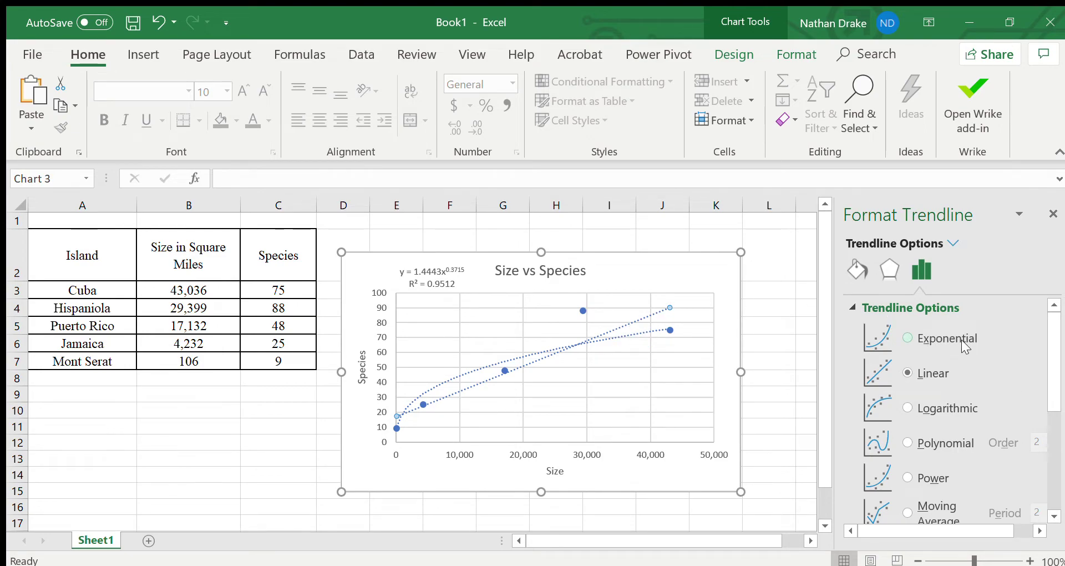
drag(1050, 331, 1050, 351)
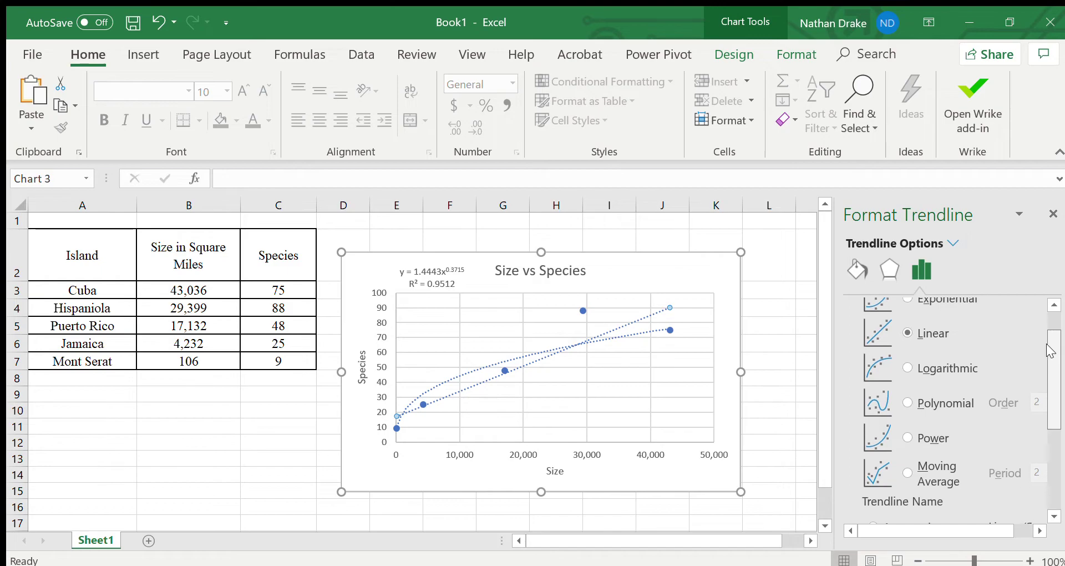
scroll(1050, 351, up, 2)
click(943, 337)
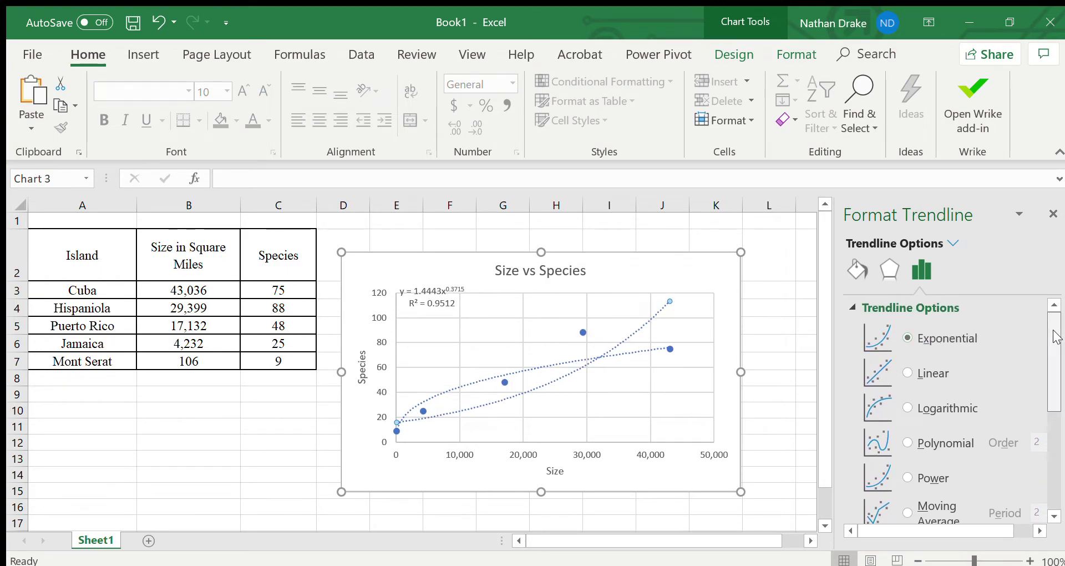
click(1047, 452)
click(924, 482)
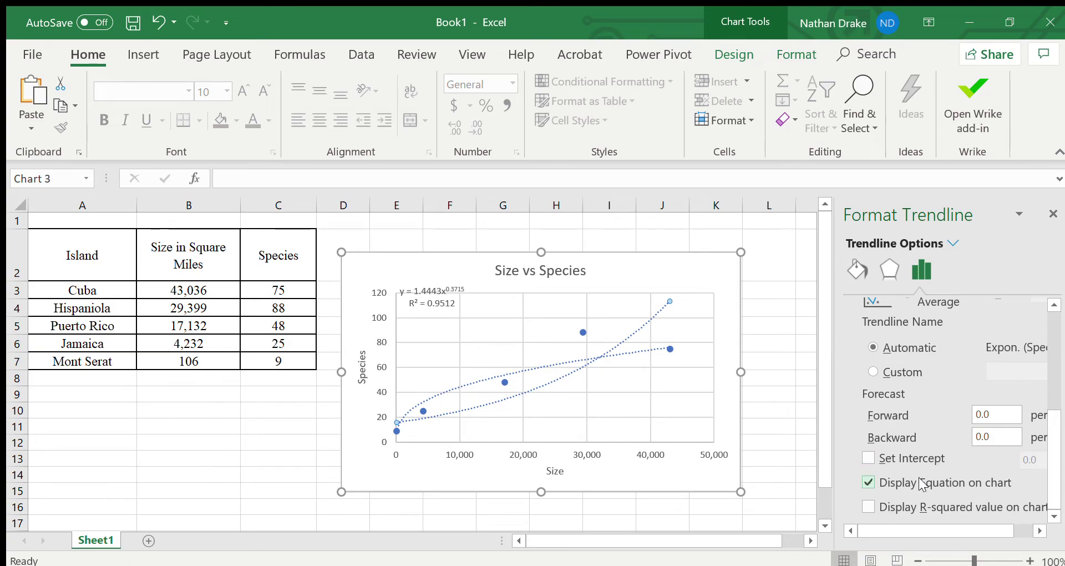
click(899, 508)
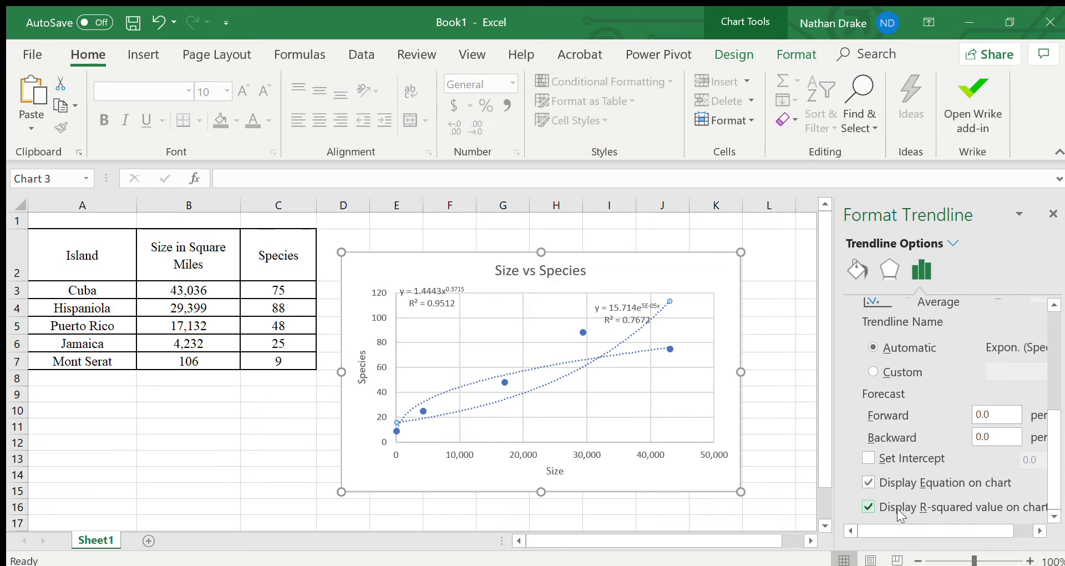
drag(624, 319, 428, 339)
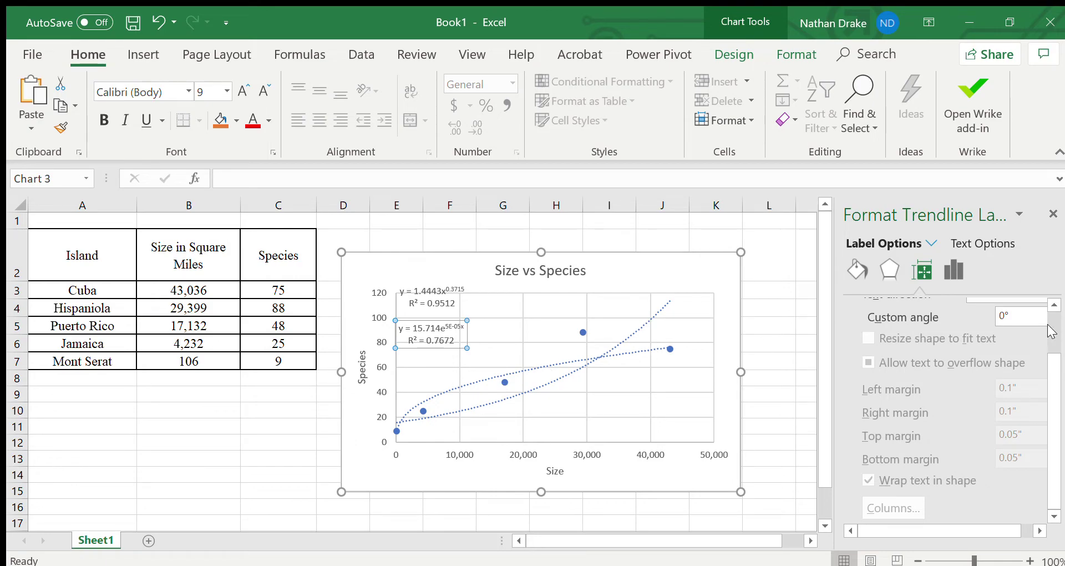
mouse_move(1051, 361)
mouse_down()
mouse_move(1043, 336)
mouse_move(1043, 375)
mouse_up()
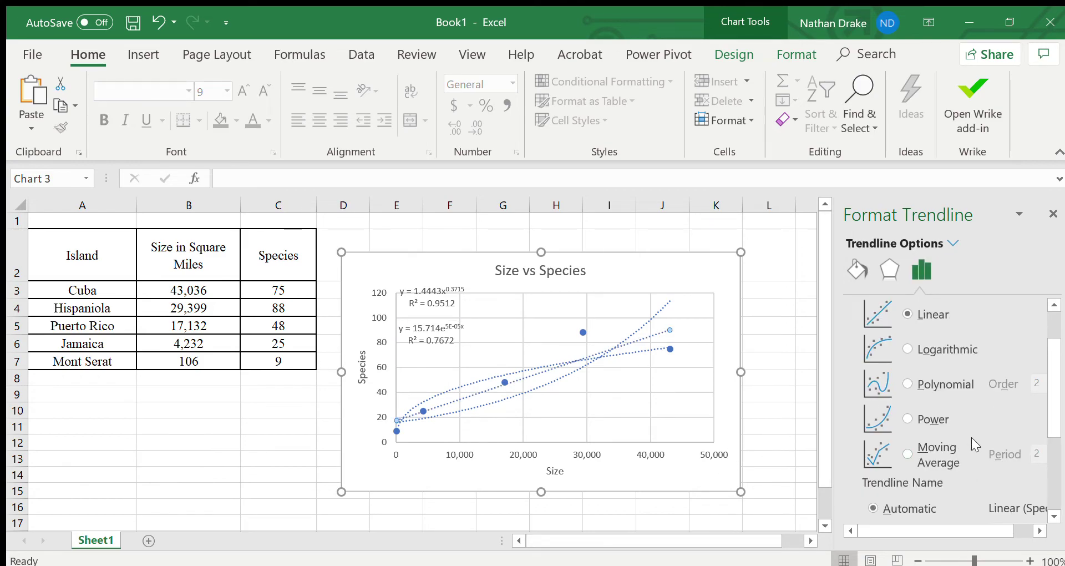
- Set the new trendline to order-3 polynomial, showing its equation and R² = 0.9772 top-left
click(947, 378)
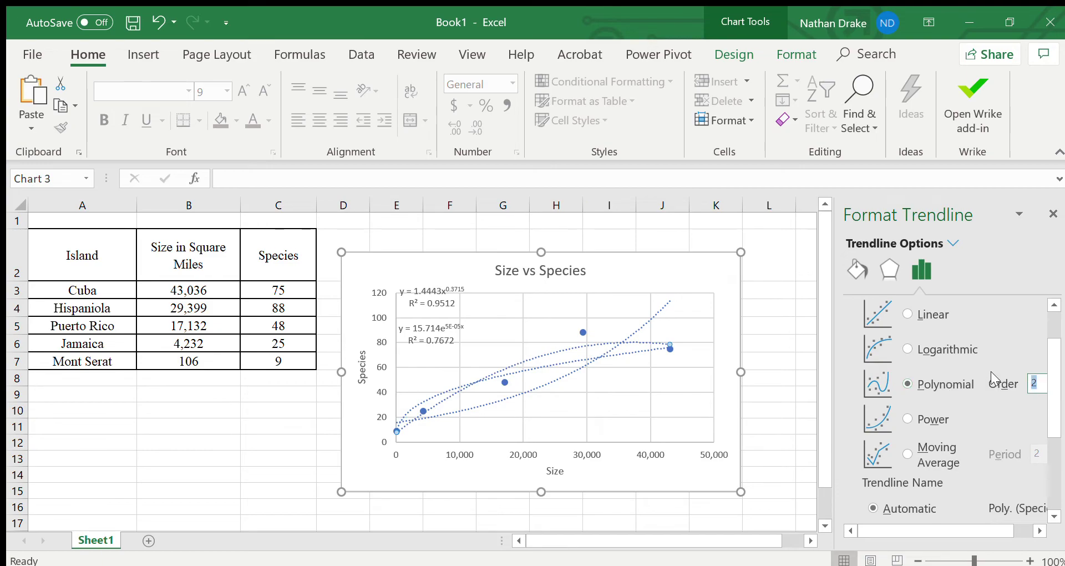
text(3)
key(Return)
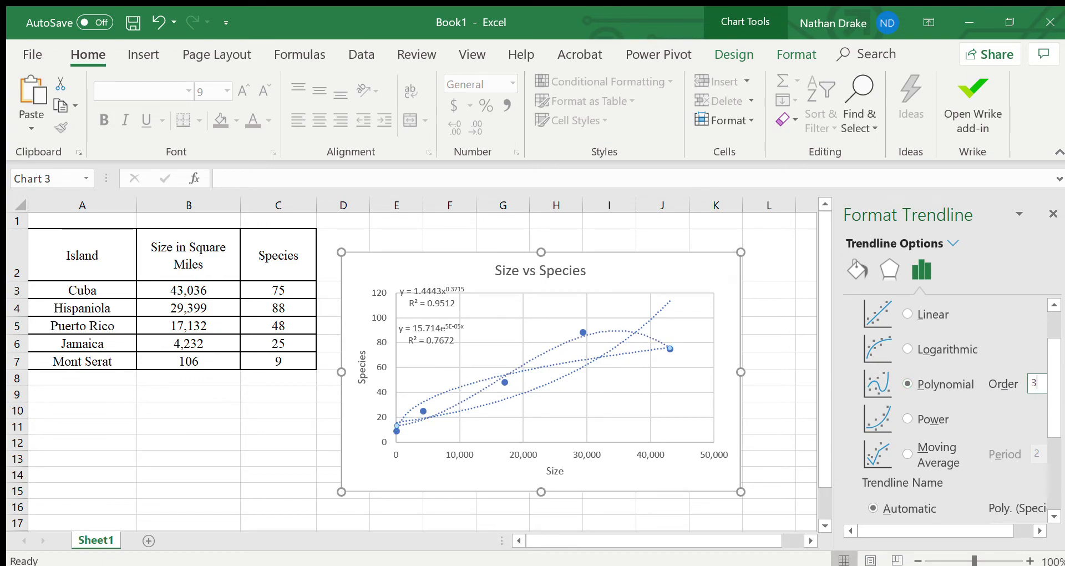
scroll(1034, 465, down, 3)
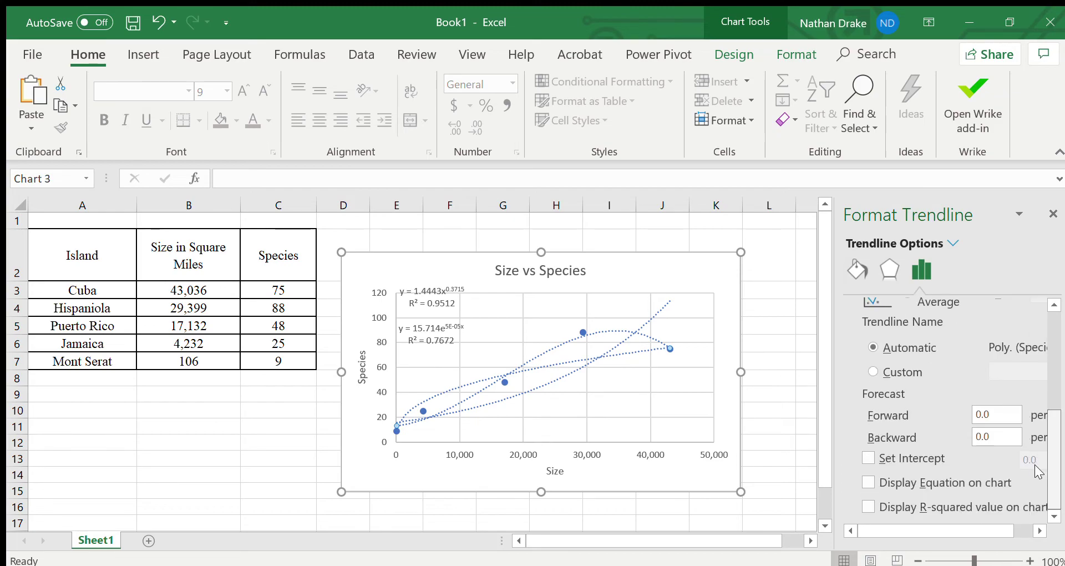
click(966, 472)
click(944, 502)
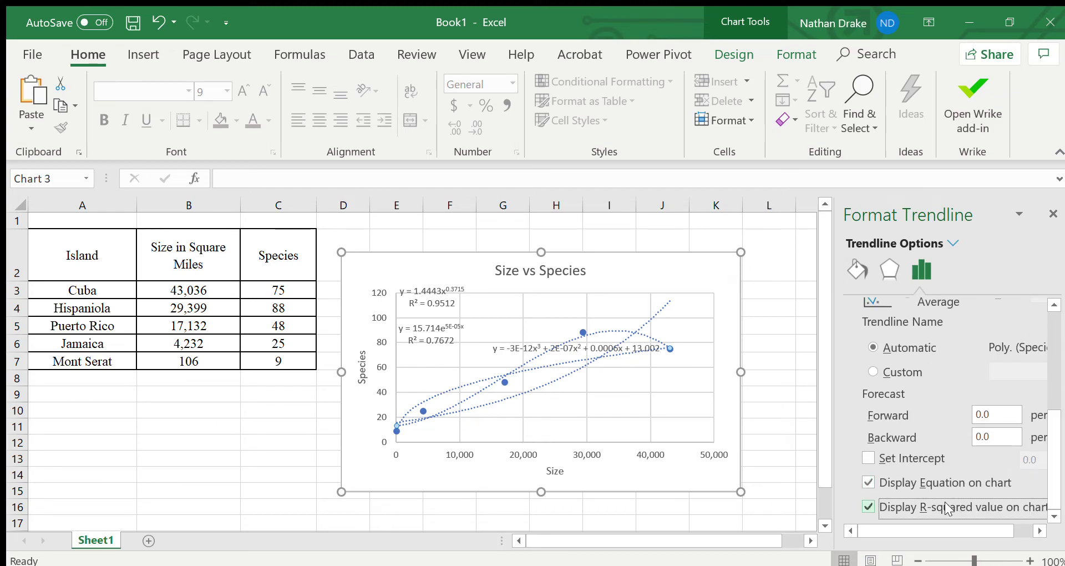
drag(587, 353, 442, 270)
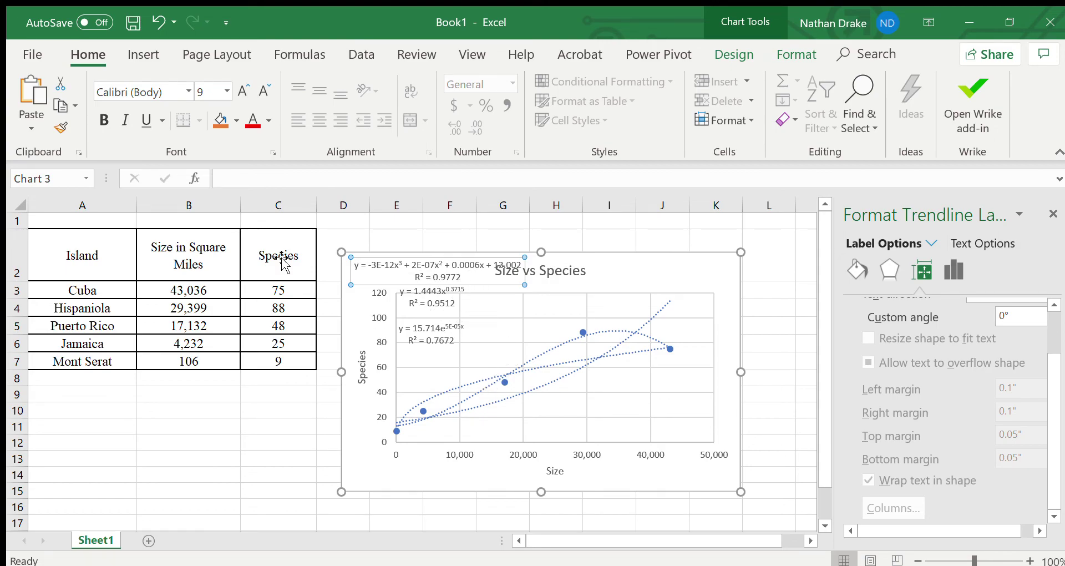
- Undo the polynomial trendline, its equation label and the extra linear trendline
click(156, 29)
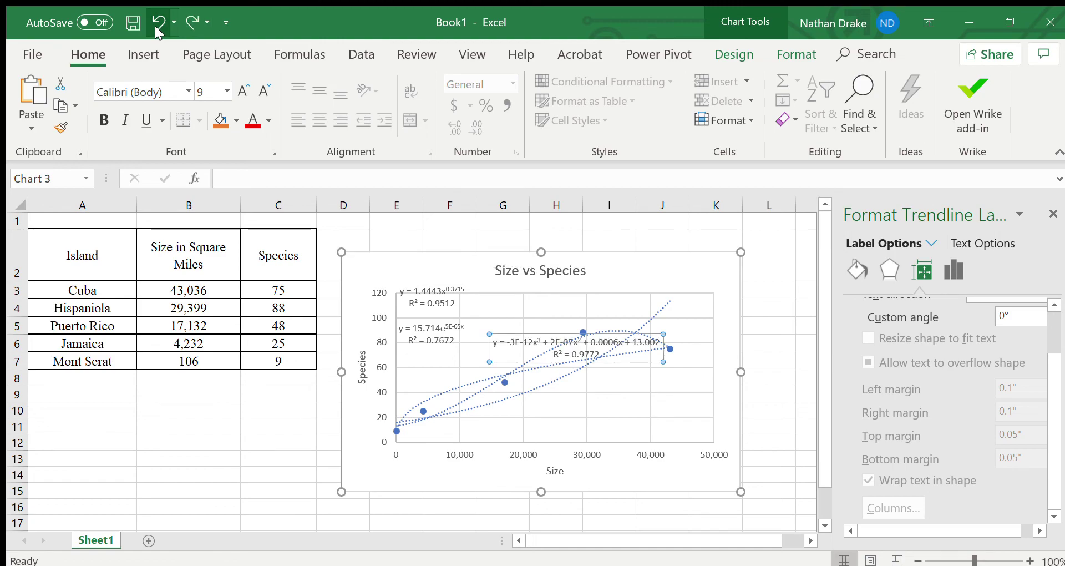
click(156, 28)
click(156, 29)
click(155, 25)
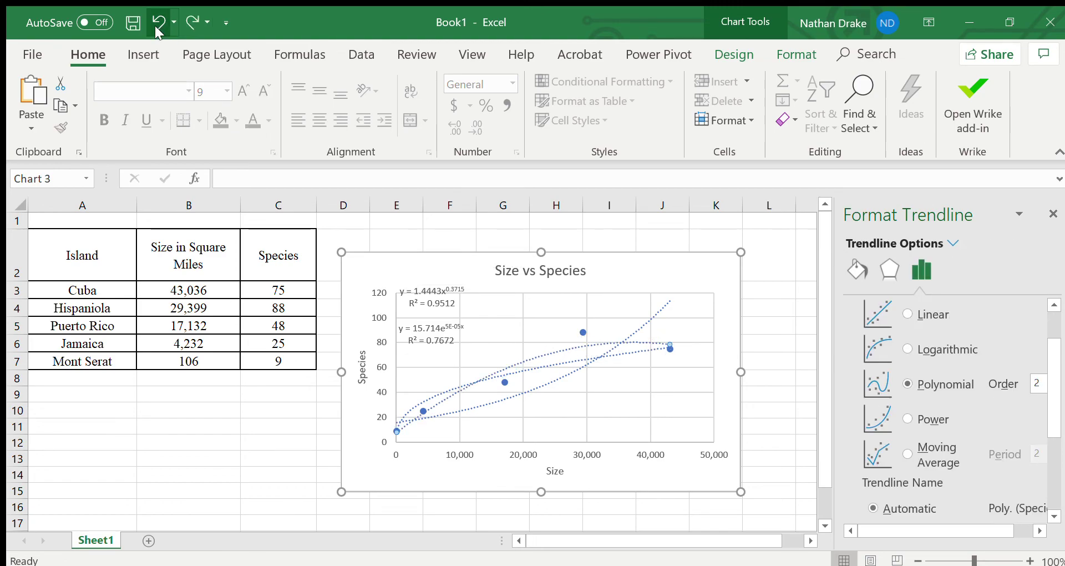
click(154, 25)
click(155, 25)
click(155, 26)
- Undo the exponential trendline and its label, leaving the power curve y = 1.4443x^0.3715, then close the pane
click(154, 25)
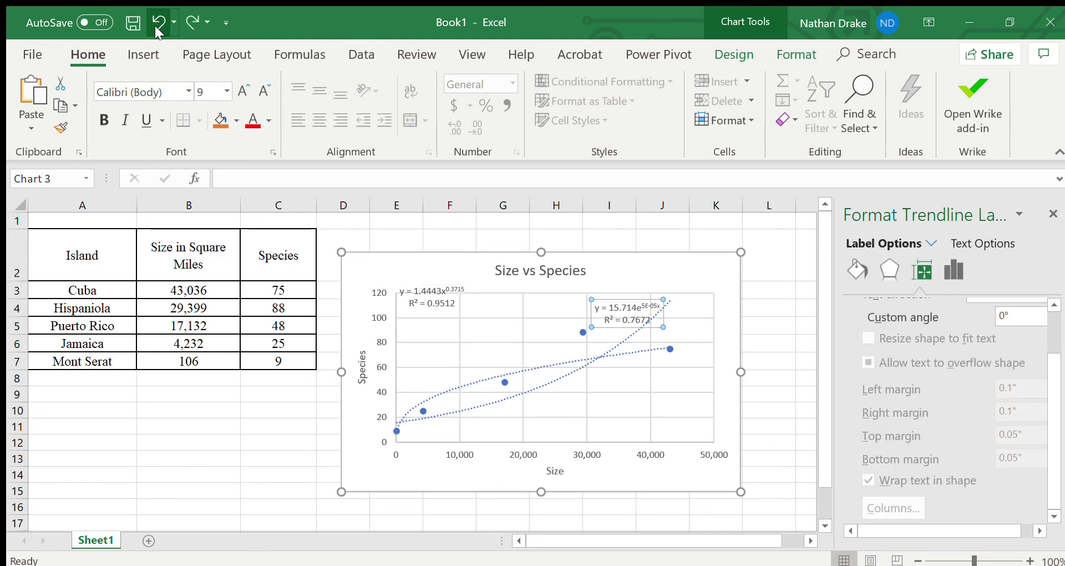
click(155, 25)
click(154, 25)
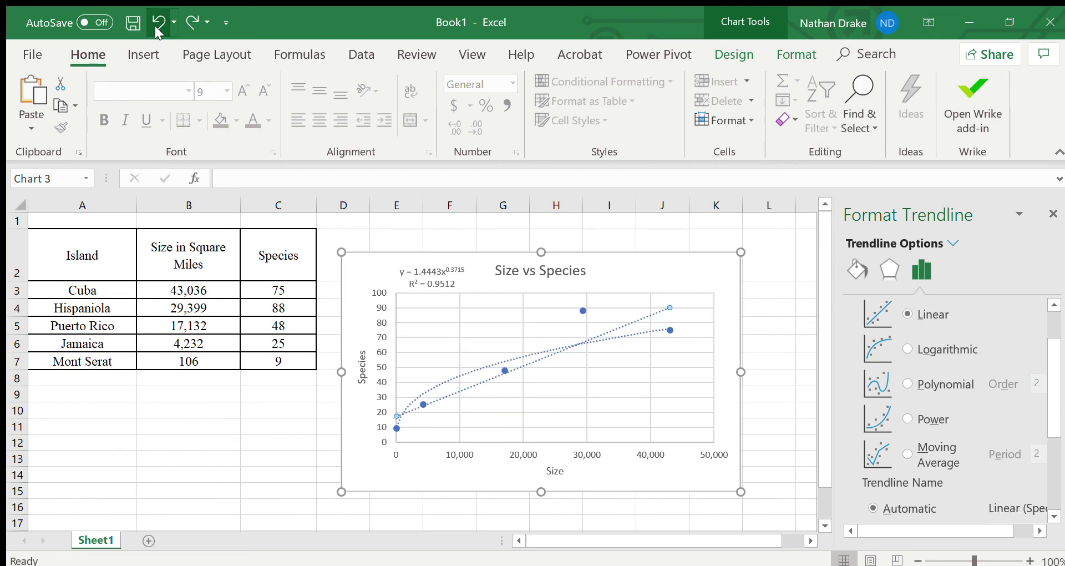
click(155, 25)
click(155, 25)
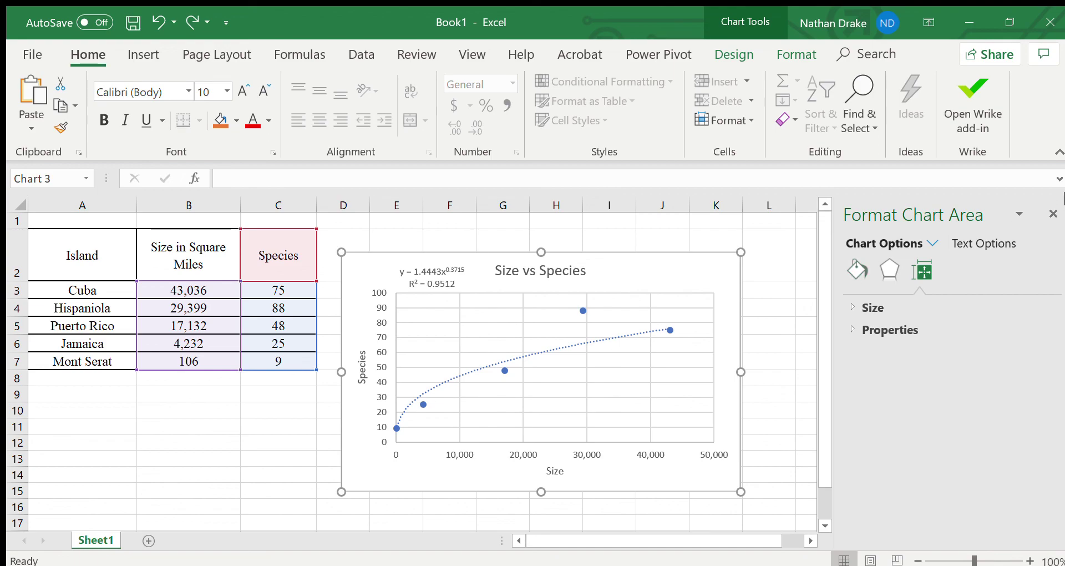
click(1053, 214)
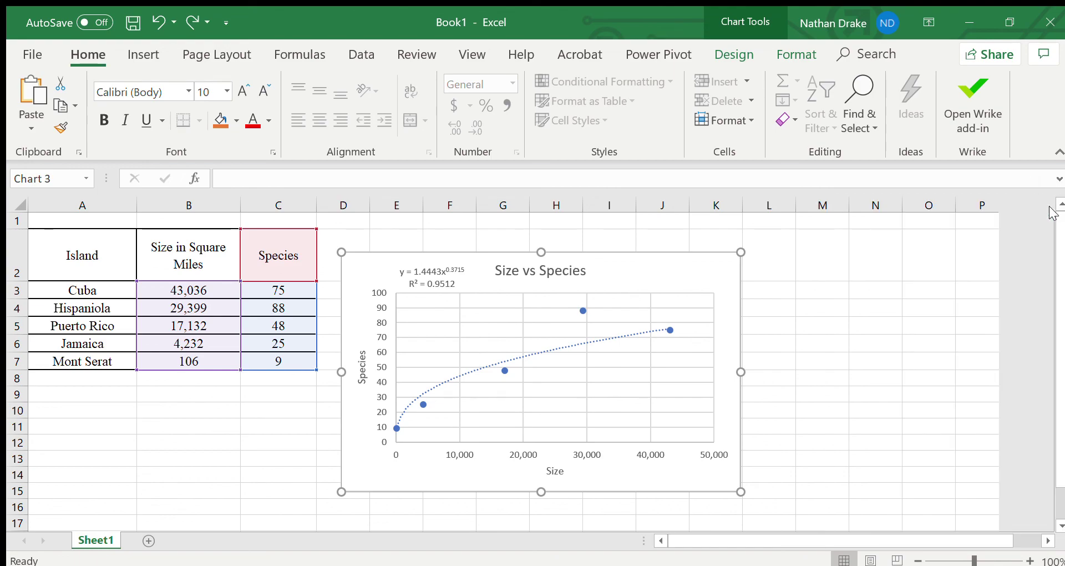